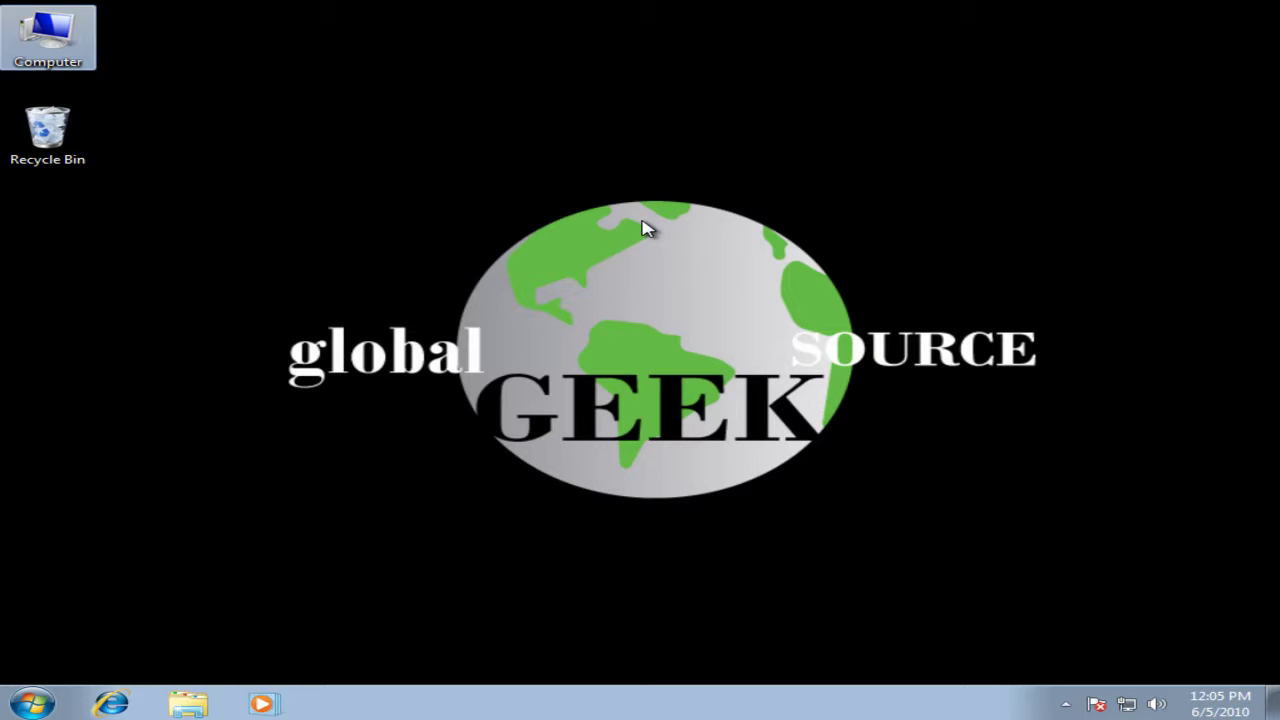
Create a desktop folder named 'Recycle Bin' and place it just below the real Recycle Bin icon
{"action": "right_click", "coordinate": [183, 80]}
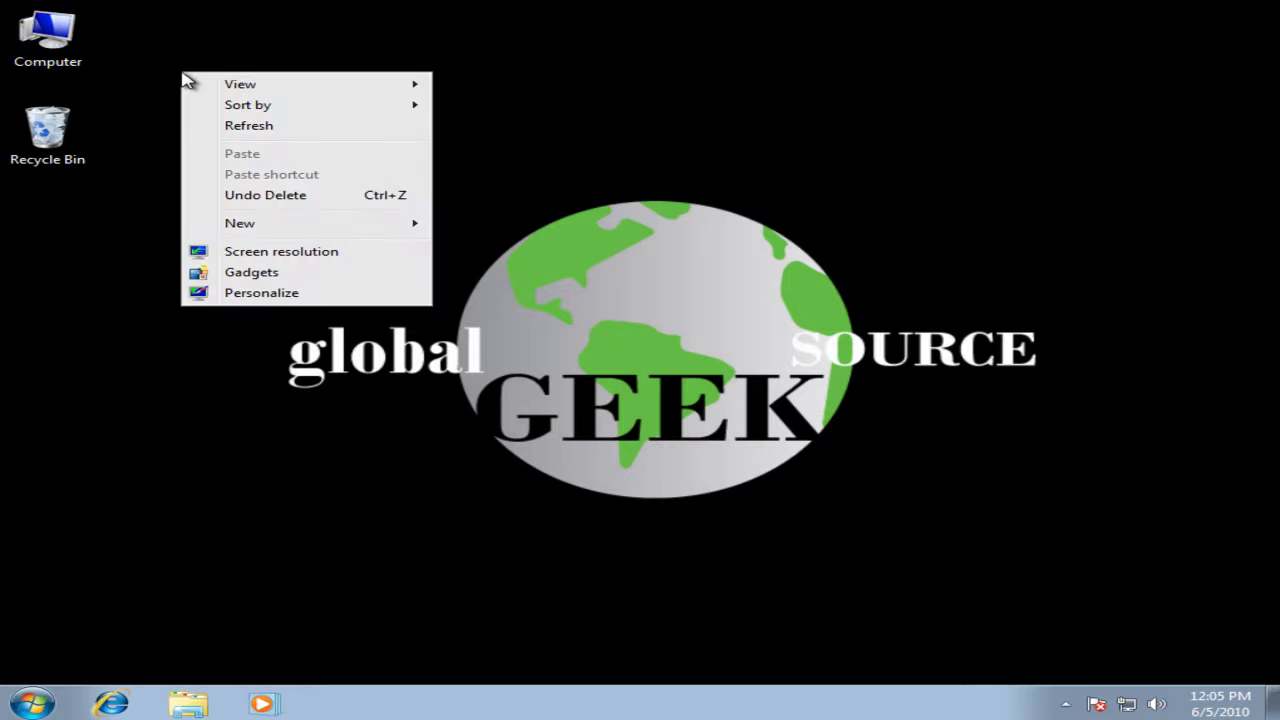
{"action": "mouse_move", "coordinate": [222, 226]}
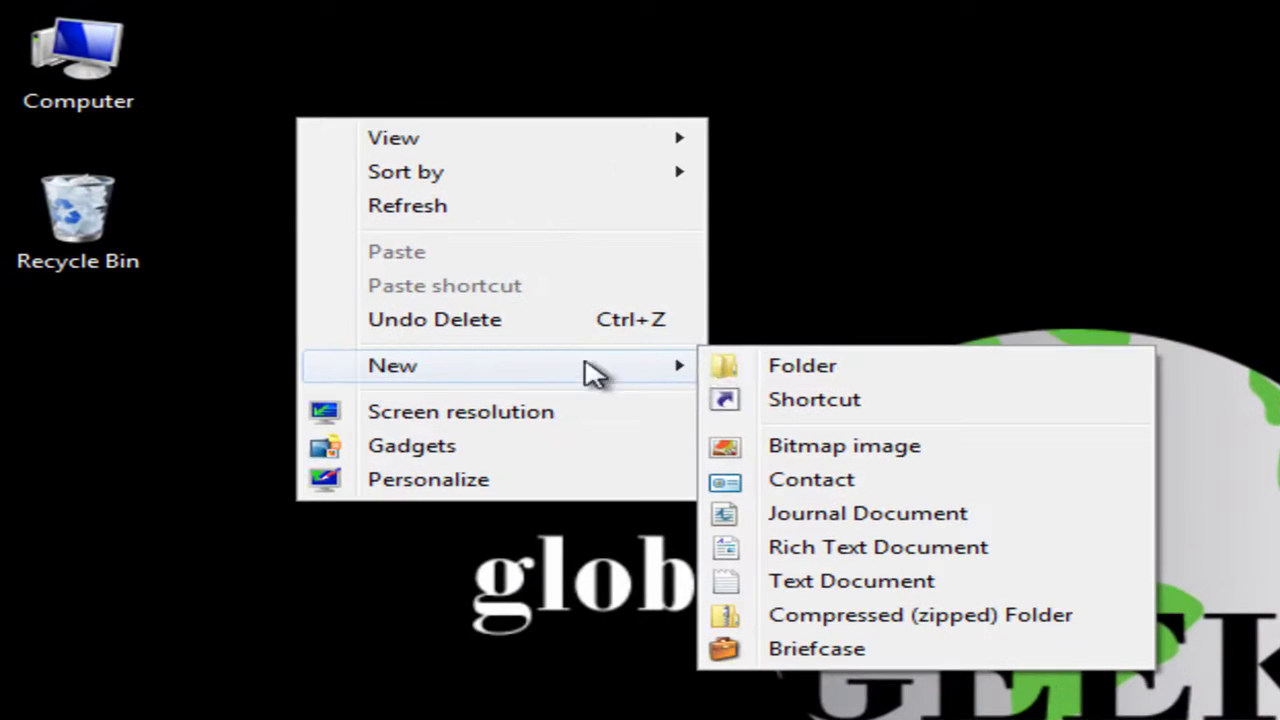
{"action": "left_click", "coordinate": [765, 367]}
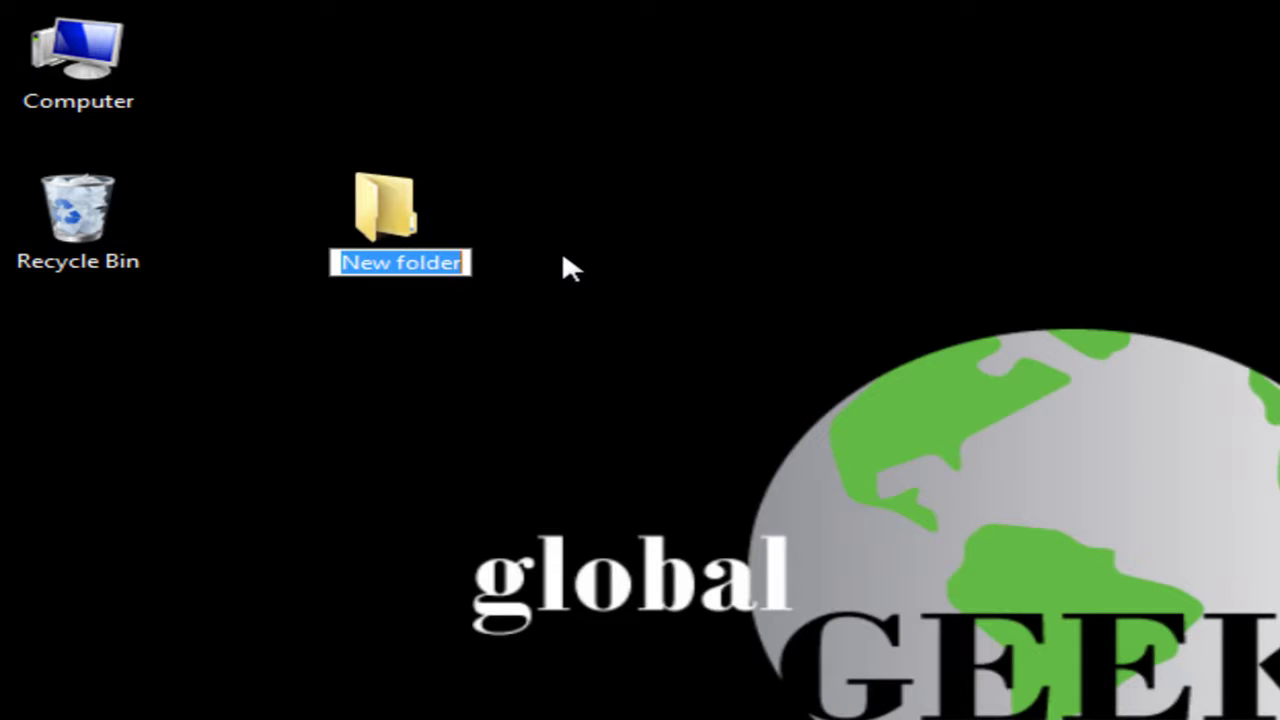
{"action": "type", "text": "R"}
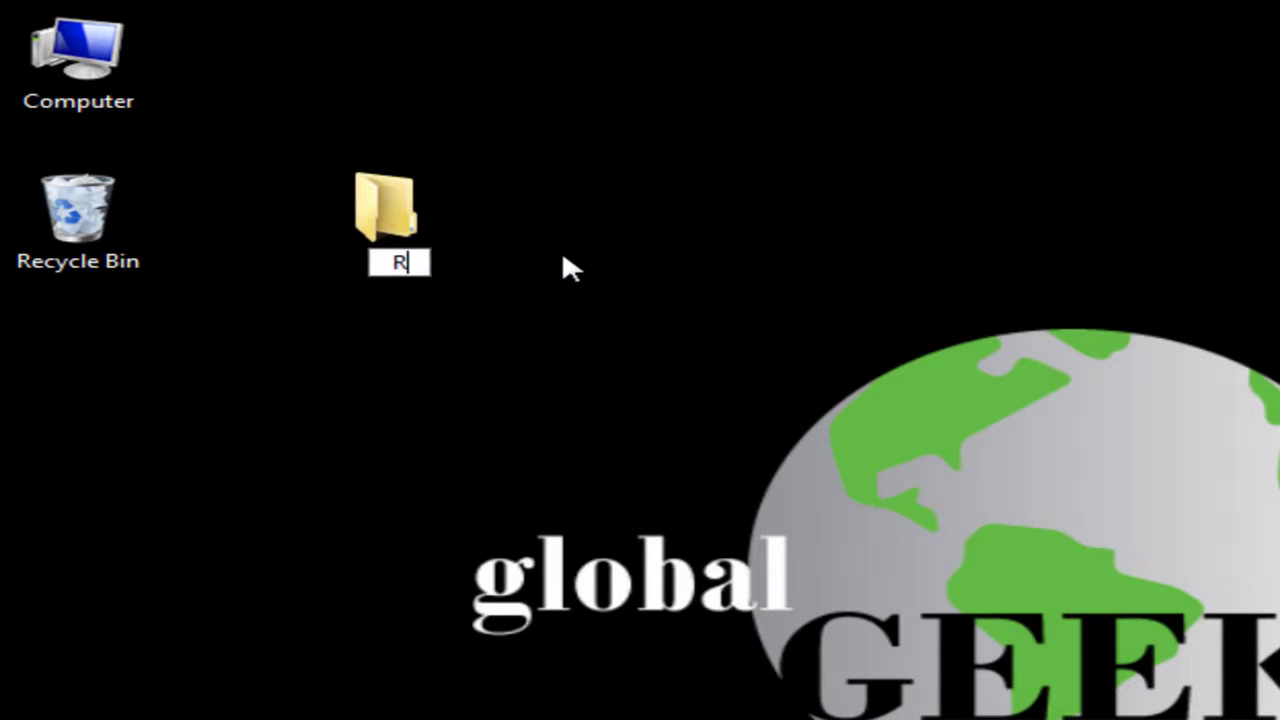
{"action": "type", "text": "ecy"}
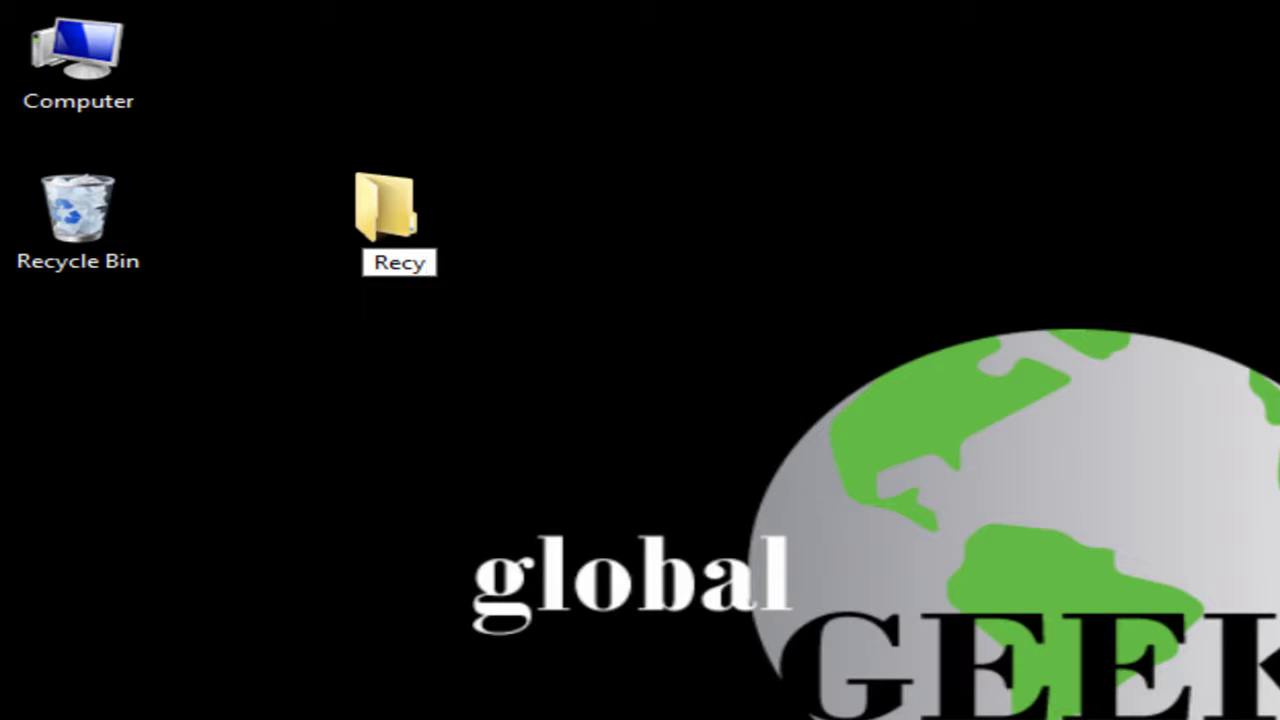
{"action": "type", "text": "cle Bin"}
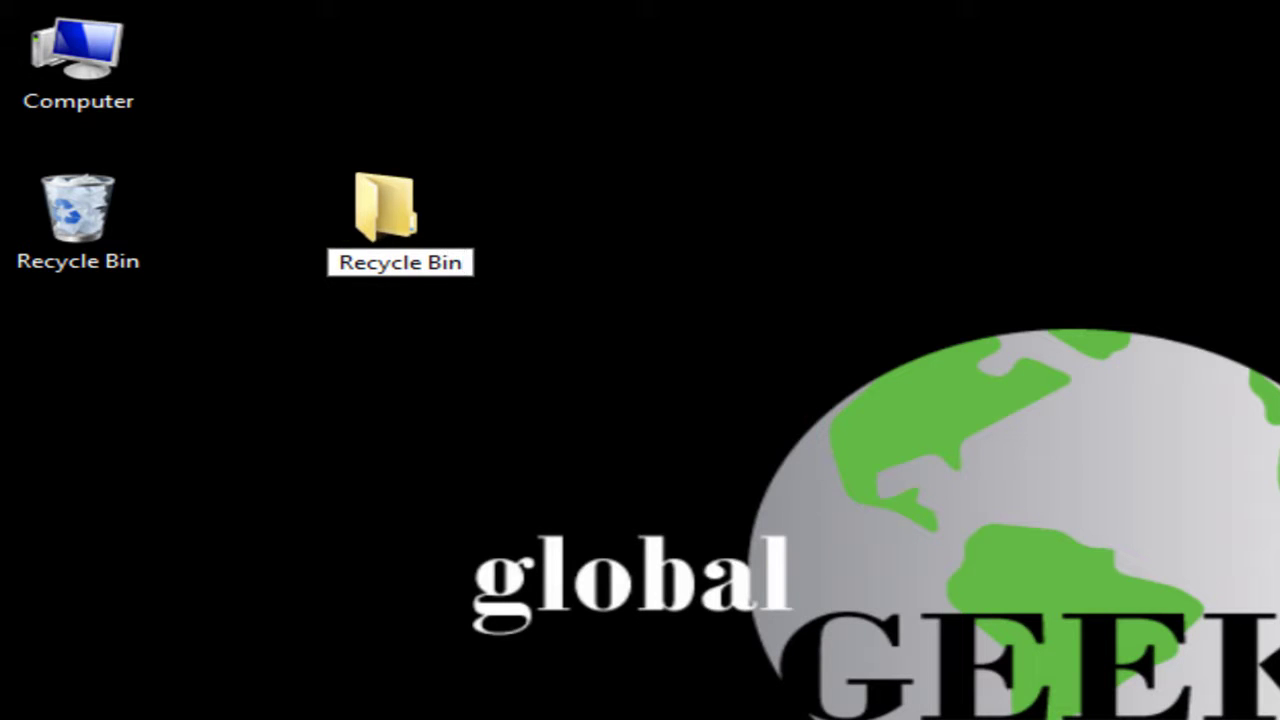
{"action": "key", "text": "Return"}
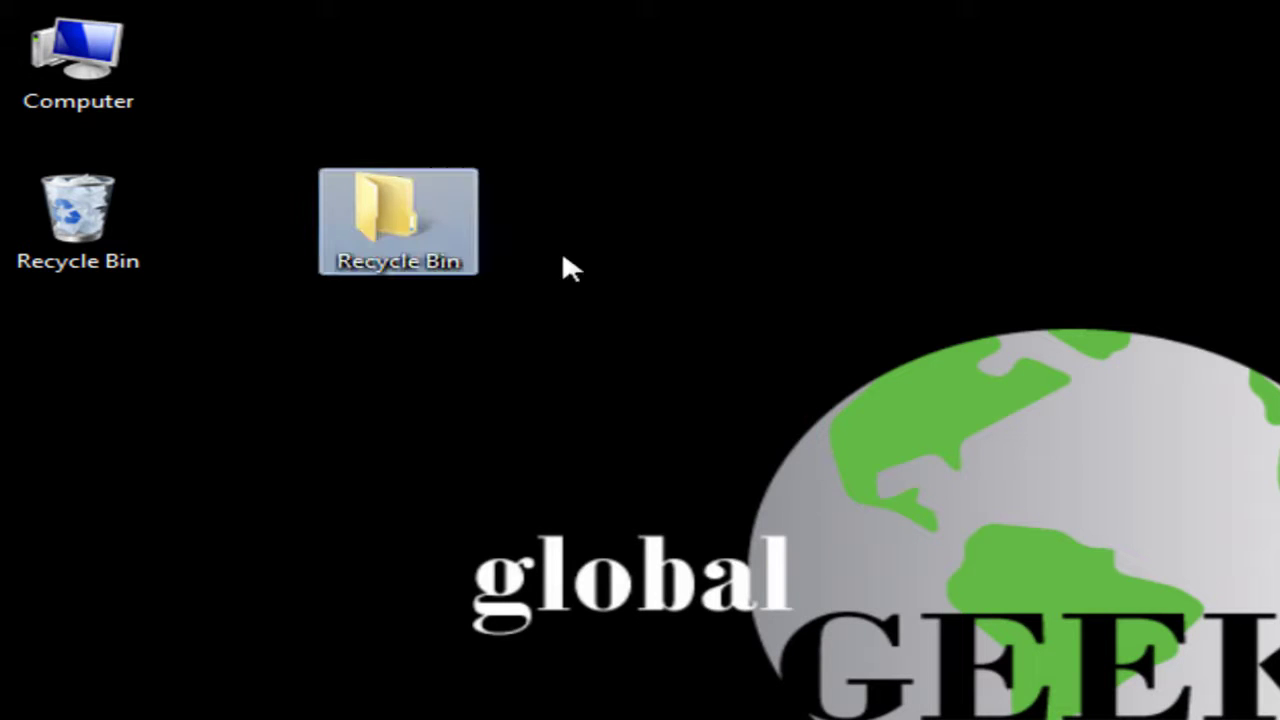
{"action": "left_click_drag", "start_coordinate": [368, 243], "coordinate": [113, 346]}
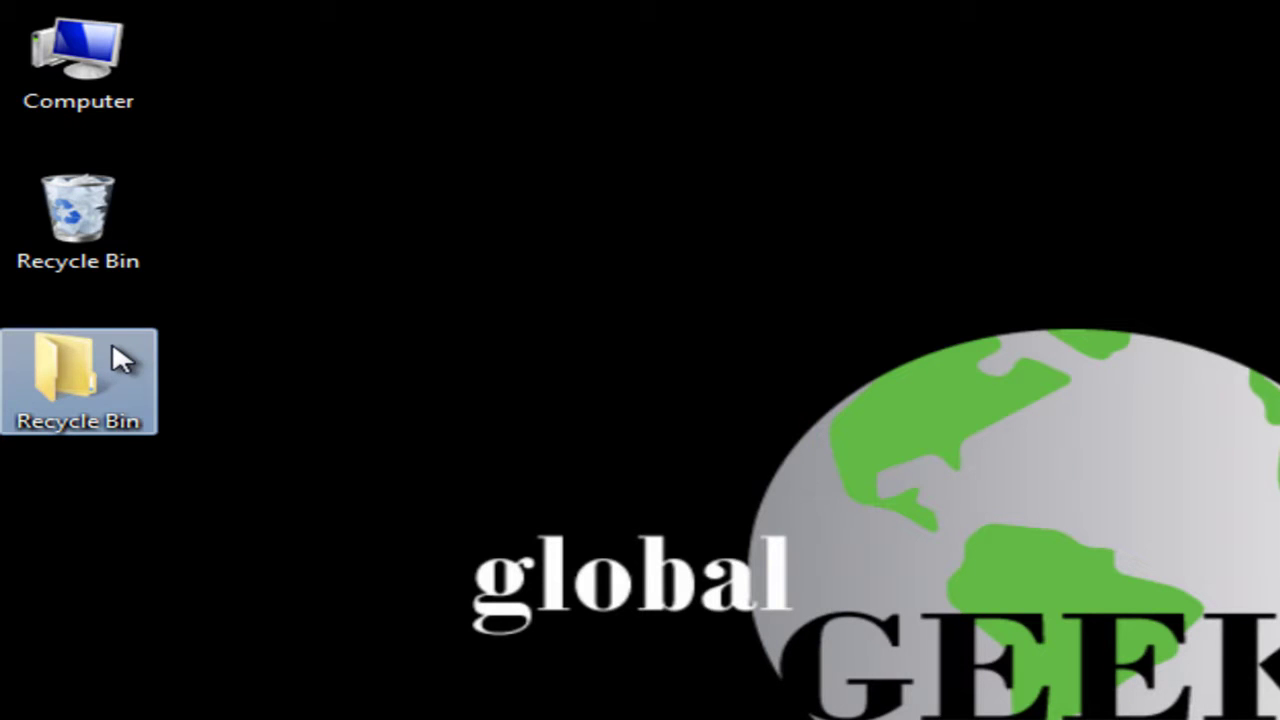
Create a Recycle Bin shortcut and move it into the new 'Recycle Bin' folder
{"action": "right_click", "coordinate": [90, 222]}
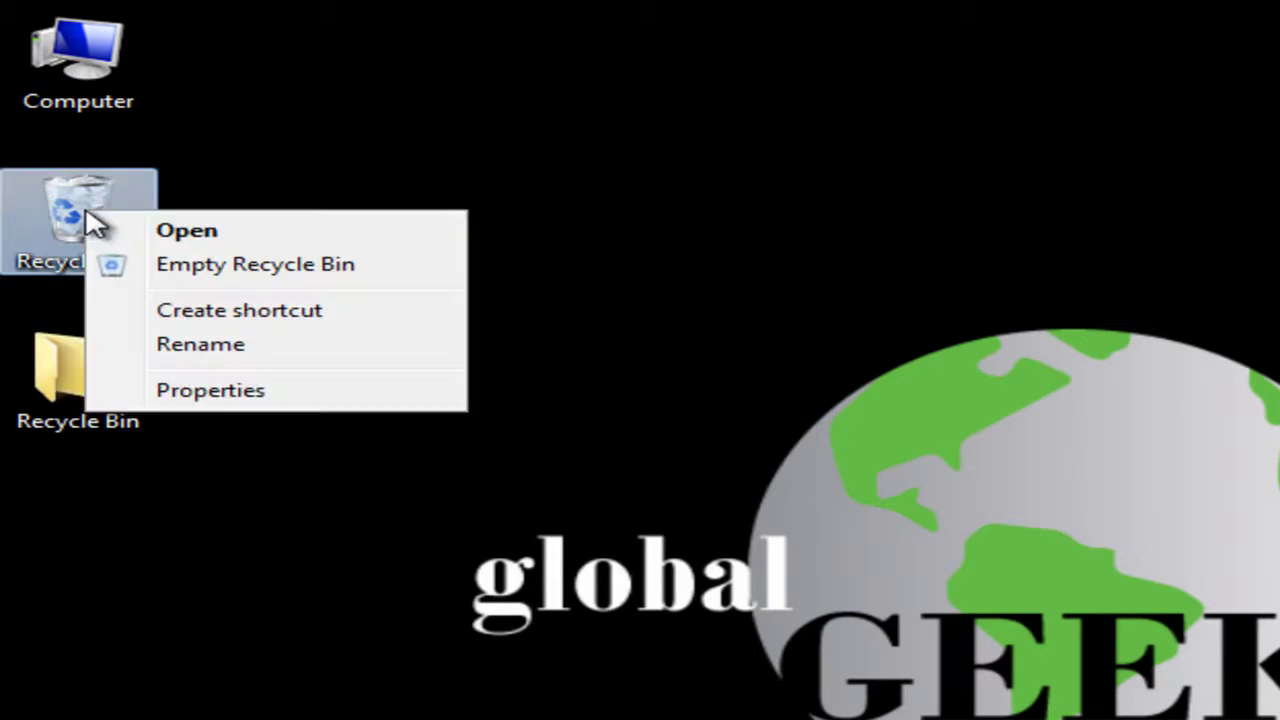
{"action": "left_click", "coordinate": [189, 311]}
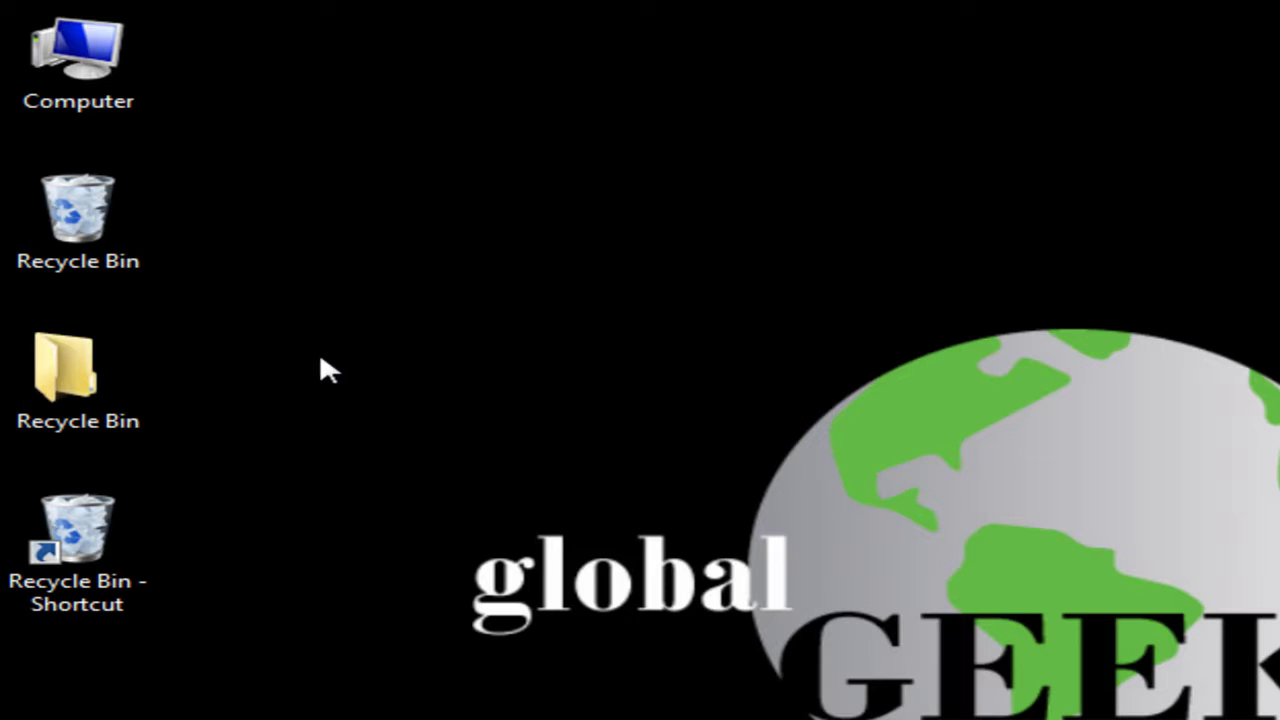
{"action": "left_click_drag", "start_coordinate": [94, 551], "coordinate": [84, 401]}
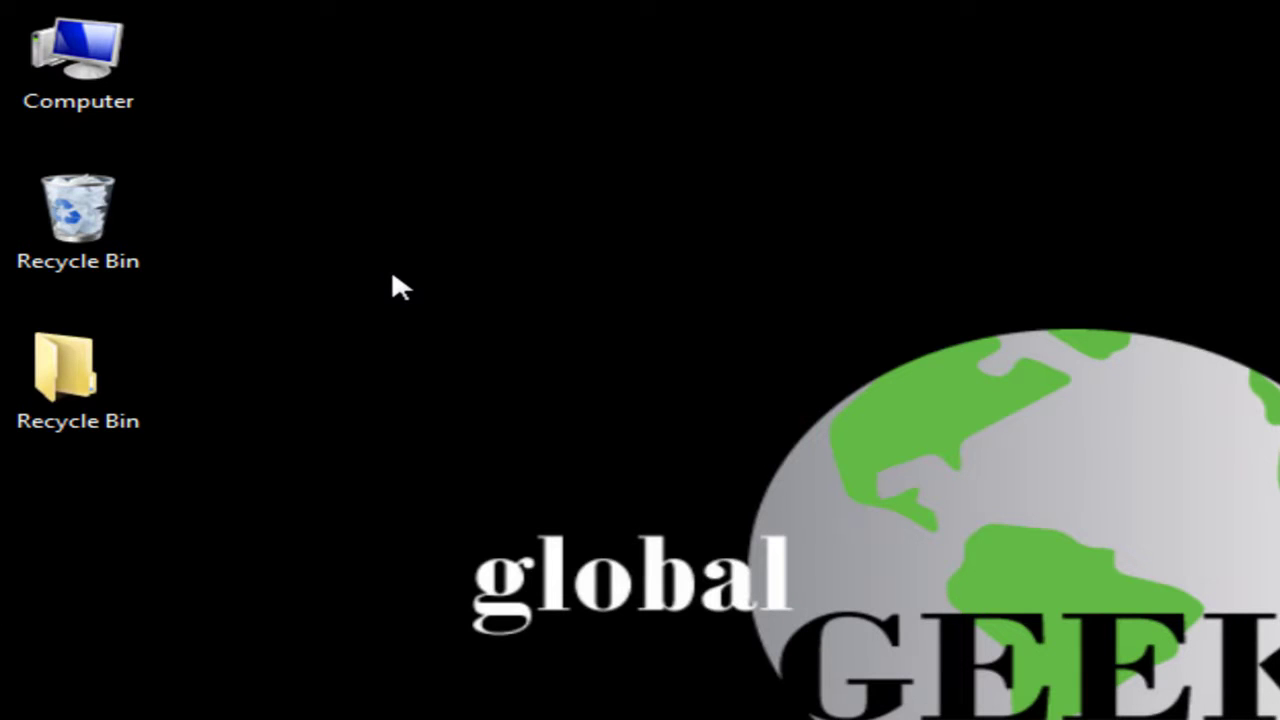
Move the desktop 'Recycle Bin' folder onto Local Disk (C:) from Computer, then close the window
{"action": "double_click", "coordinate": [101, 71]}
{"action": "left_click", "coordinate": [85, 378]}
{"action": "left_click_drag", "start_coordinate": [85, 378], "coordinate": [766, 371]}
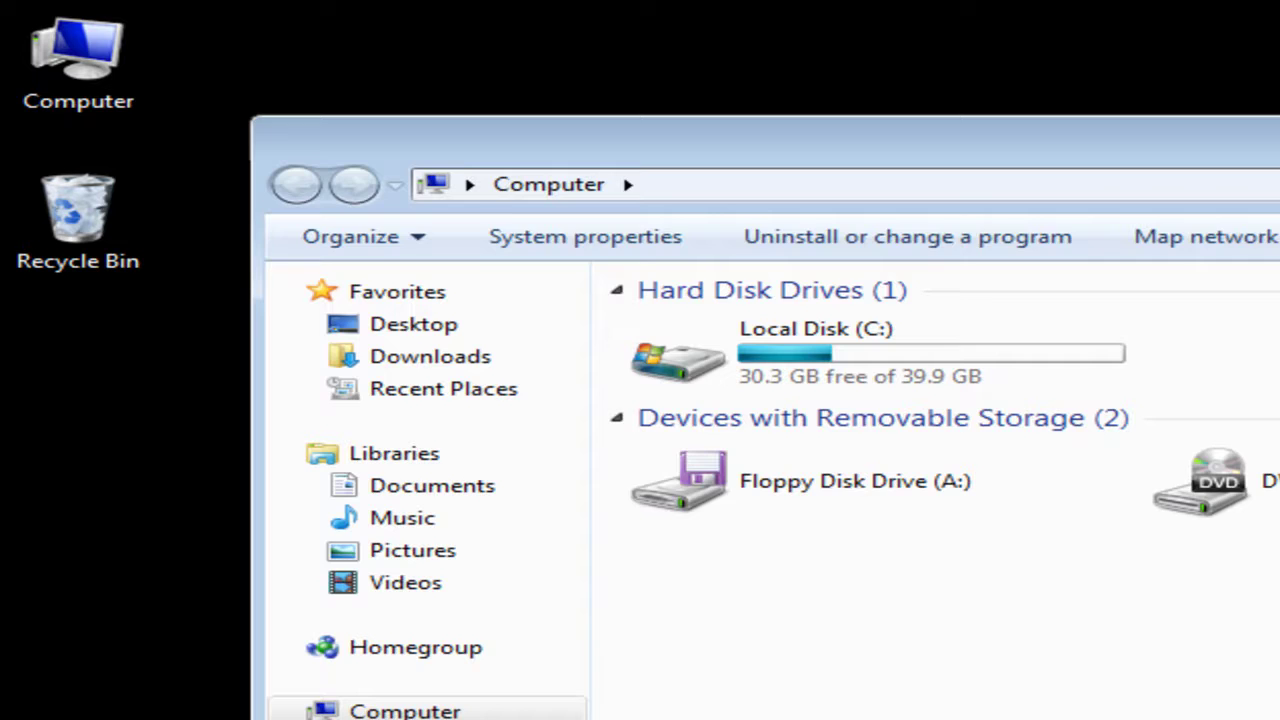
{"action": "key", "text": "alt+F4"}
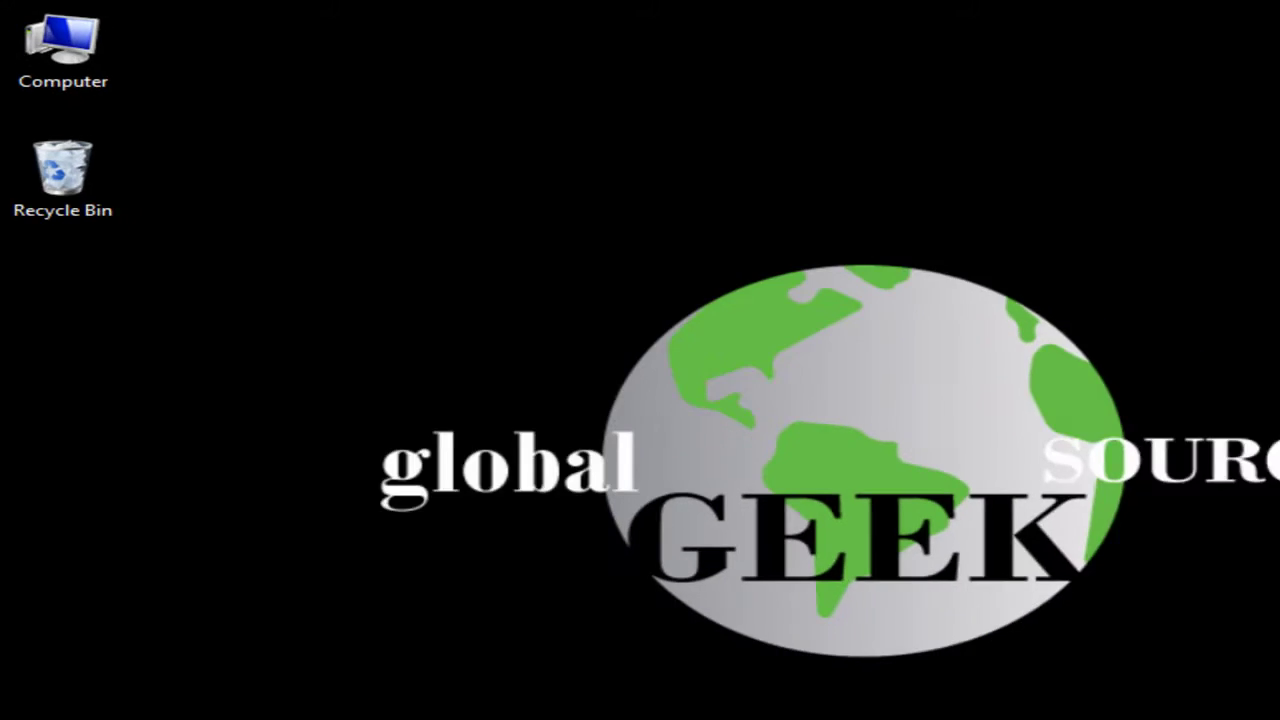
Add a new taskbar toolbar pointing to the C:\Recycle Bin folder
{"action": "right_click", "coordinate": [742, 708]}
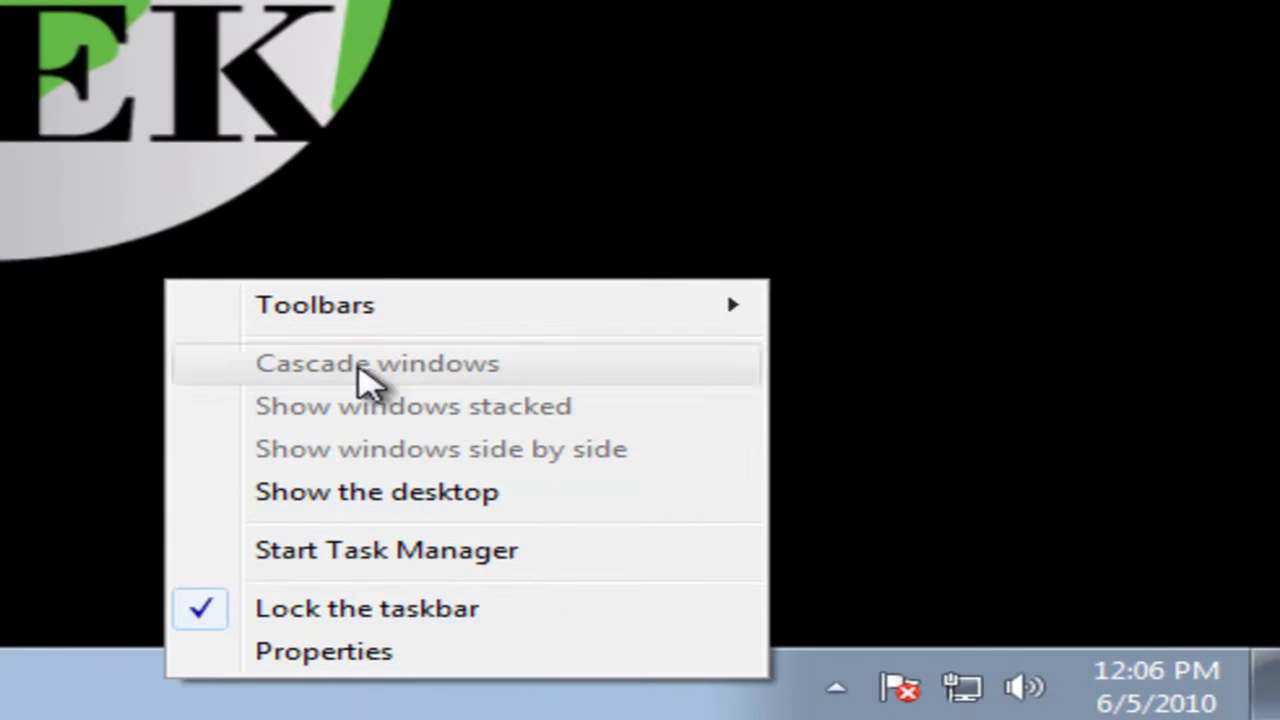
{"action": "mouse_move", "coordinate": [360, 318]}
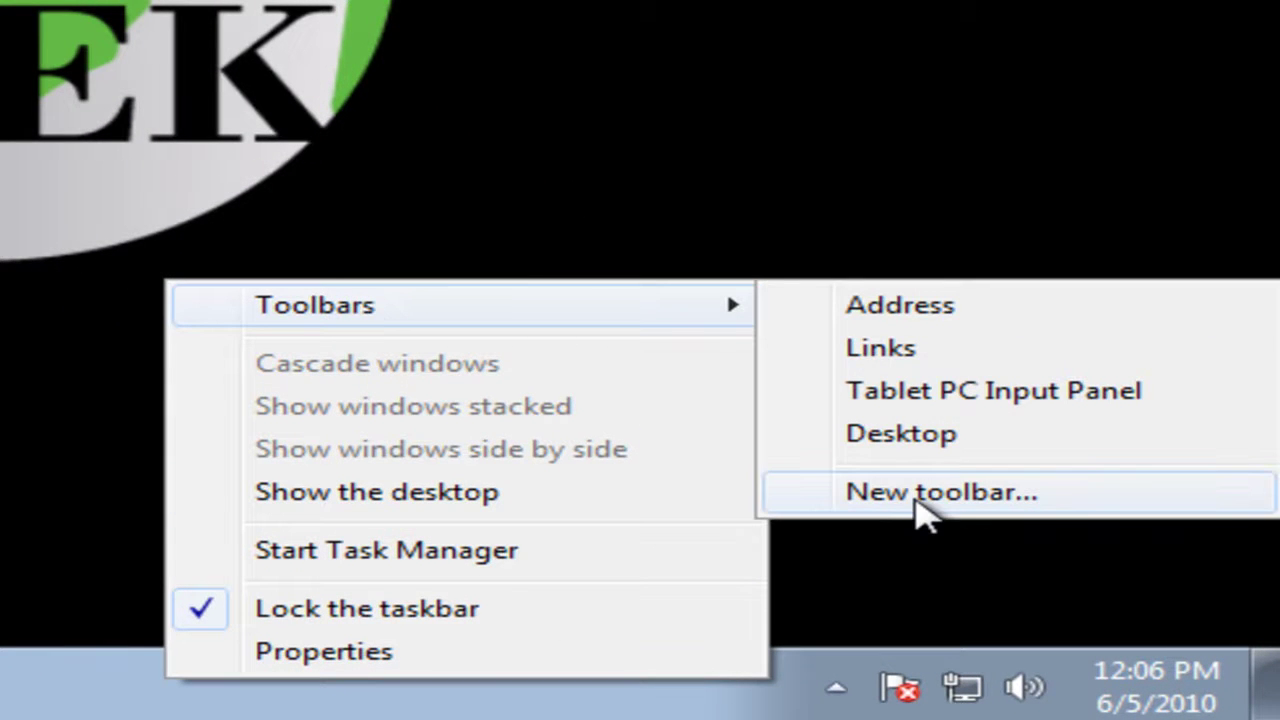
{"action": "left_click", "coordinate": [915, 502]}
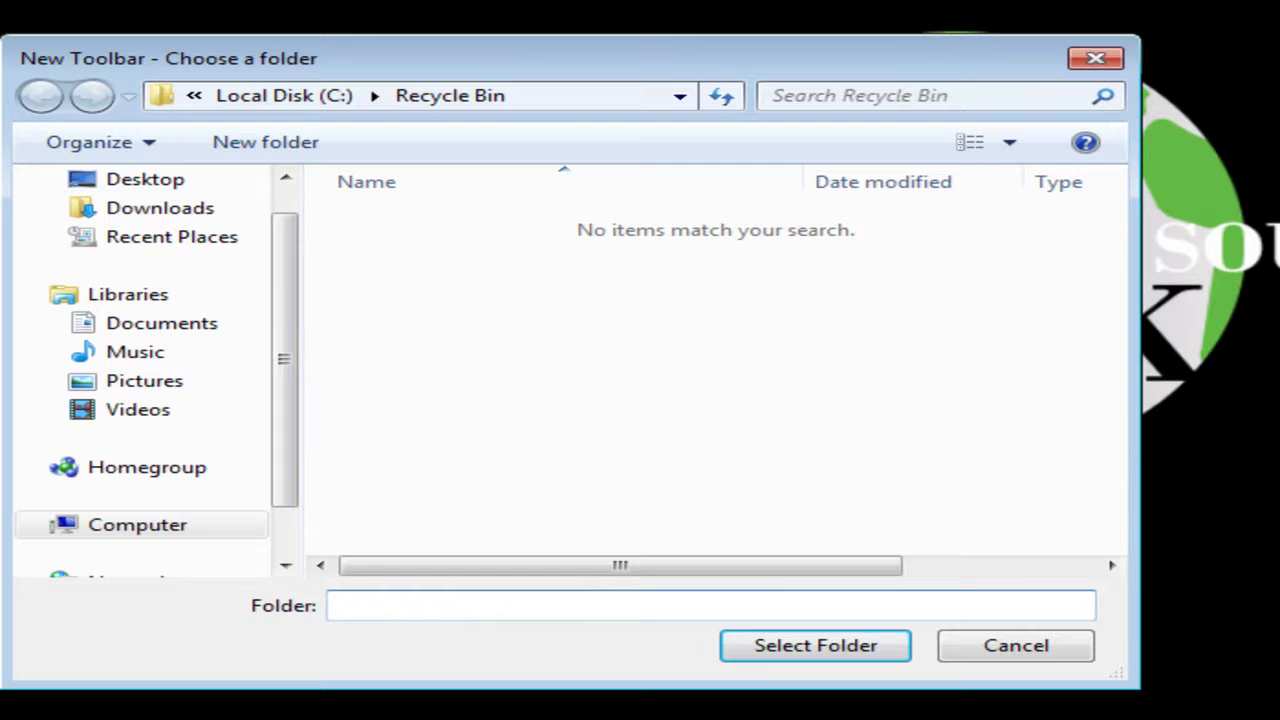
{"action": "left_click_drag", "start_coordinate": [291, 323], "coordinate": [286, 436]}
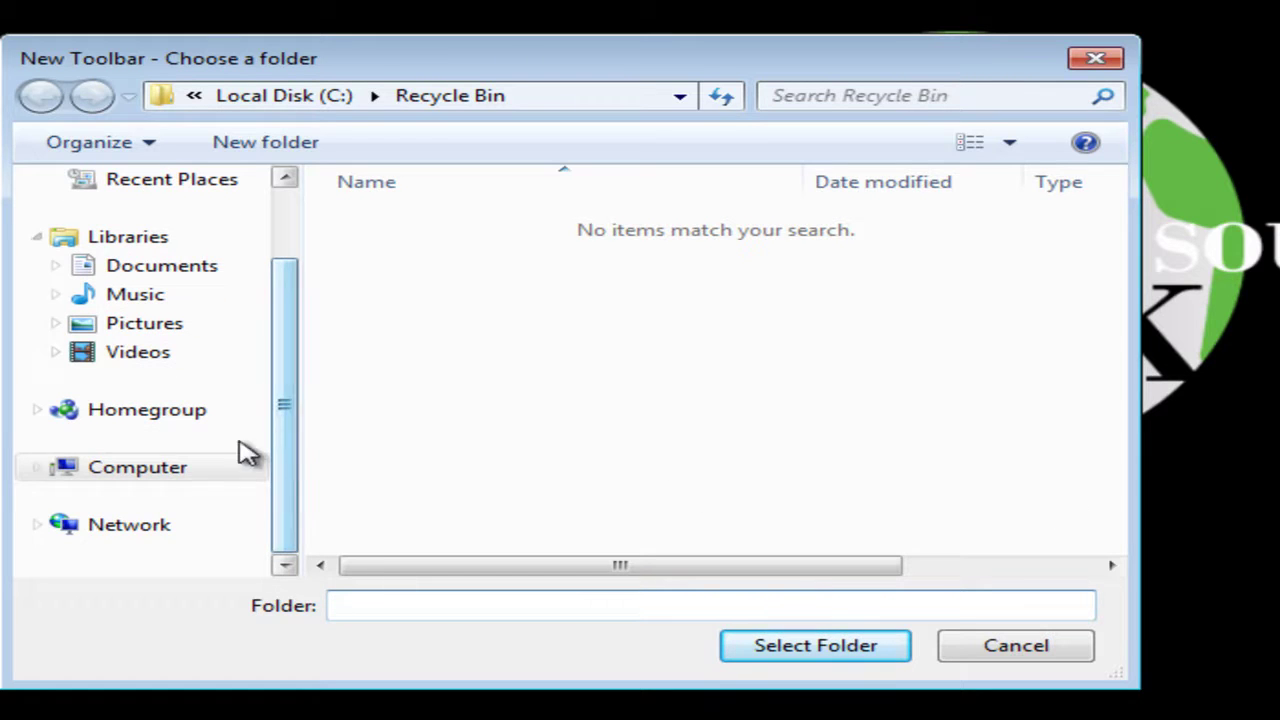
{"action": "left_click", "coordinate": [155, 483]}
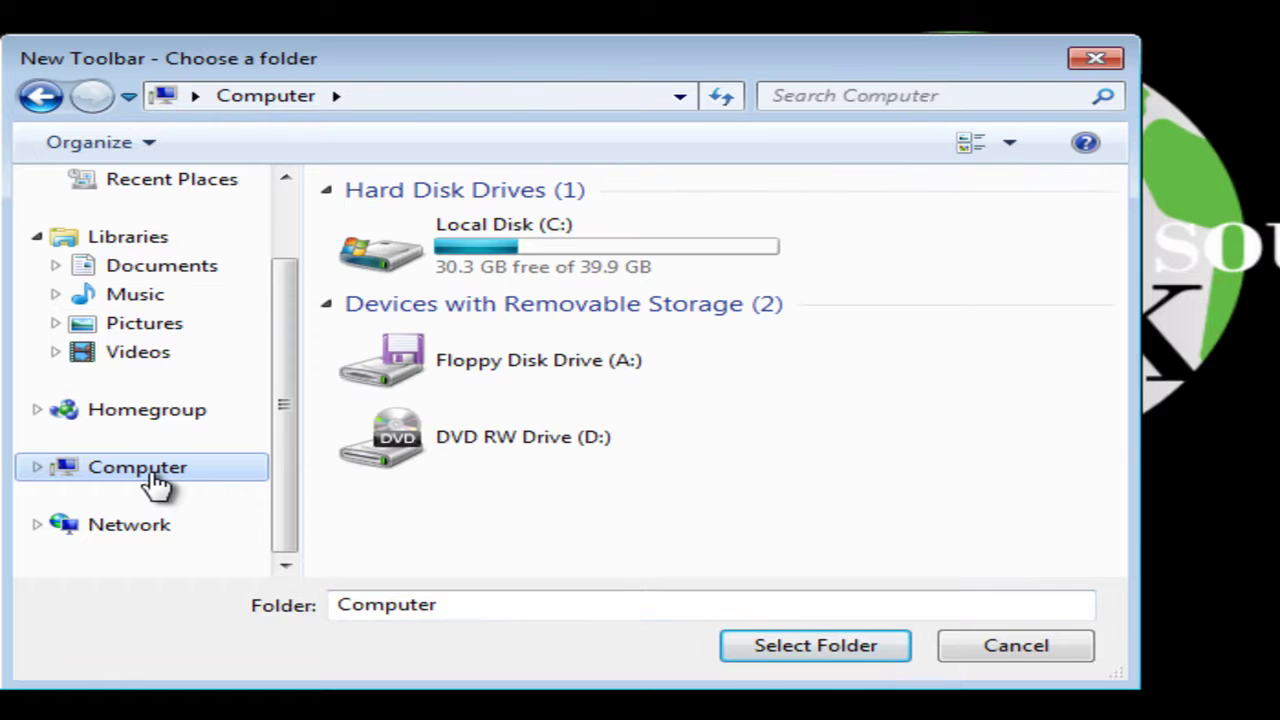
{"action": "double_click", "coordinate": [583, 268]}
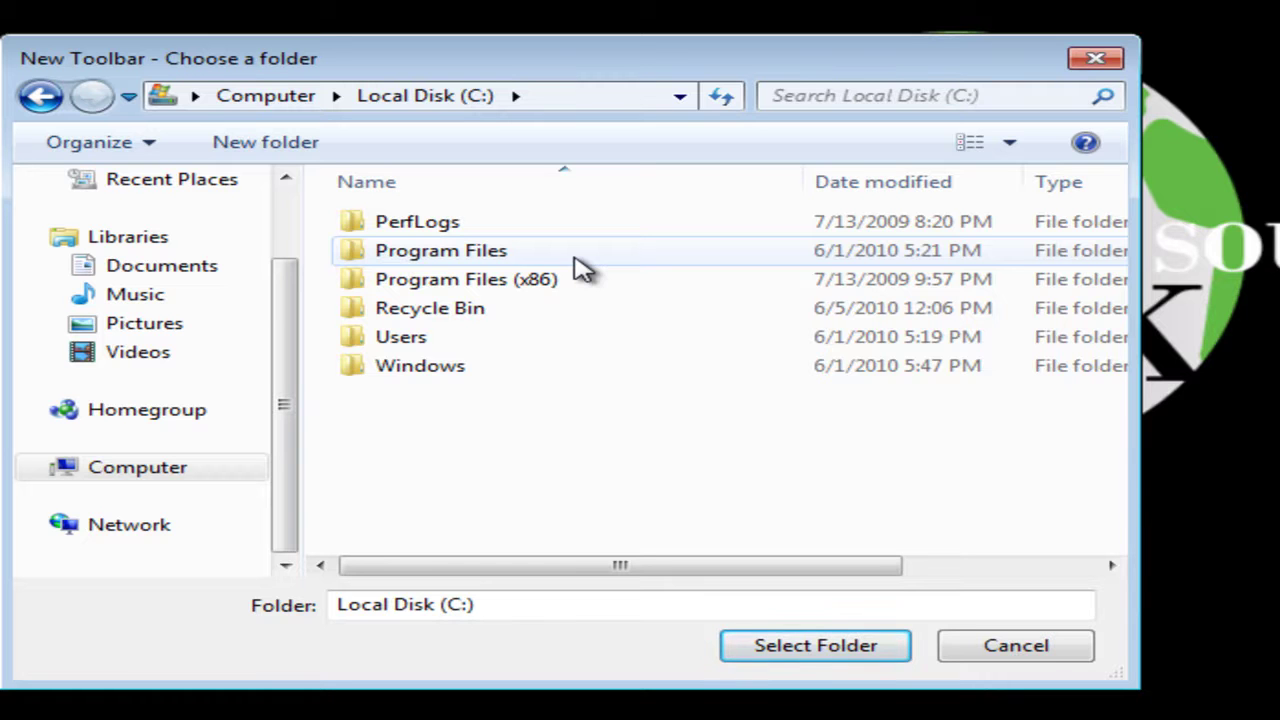
{"action": "left_click", "coordinate": [365, 316]}
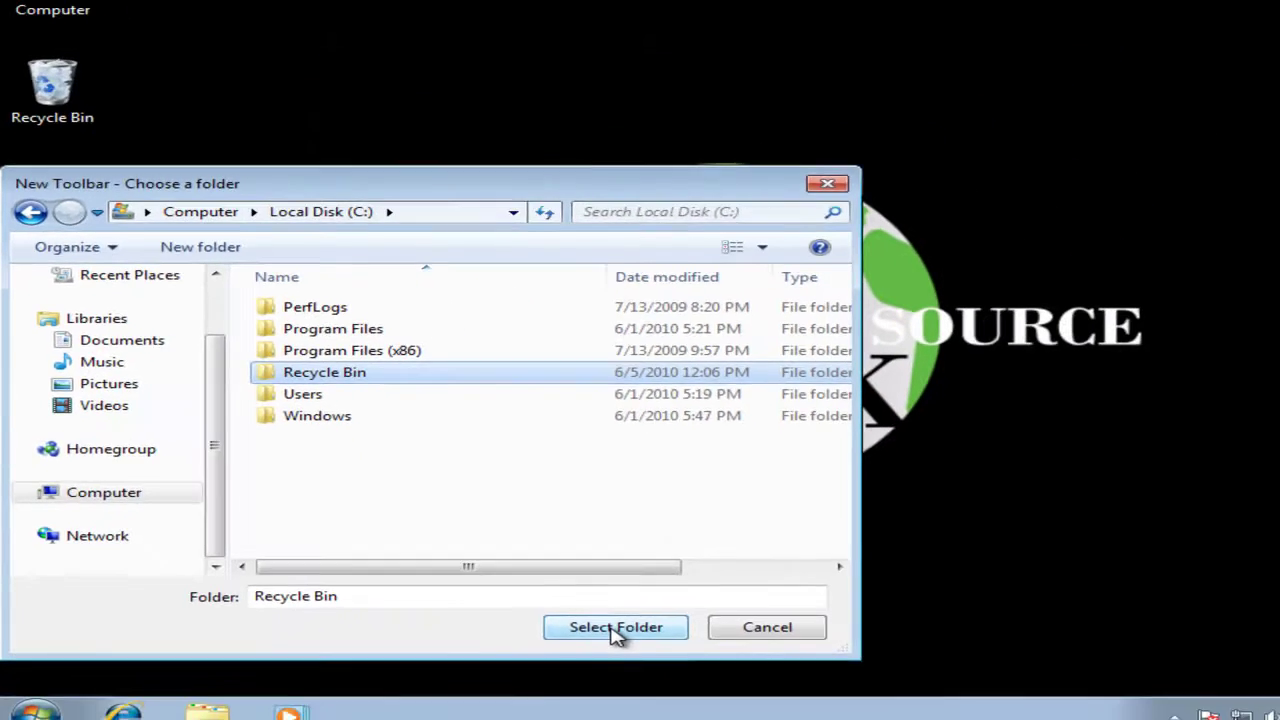
{"action": "left_click", "coordinate": [615, 630]}
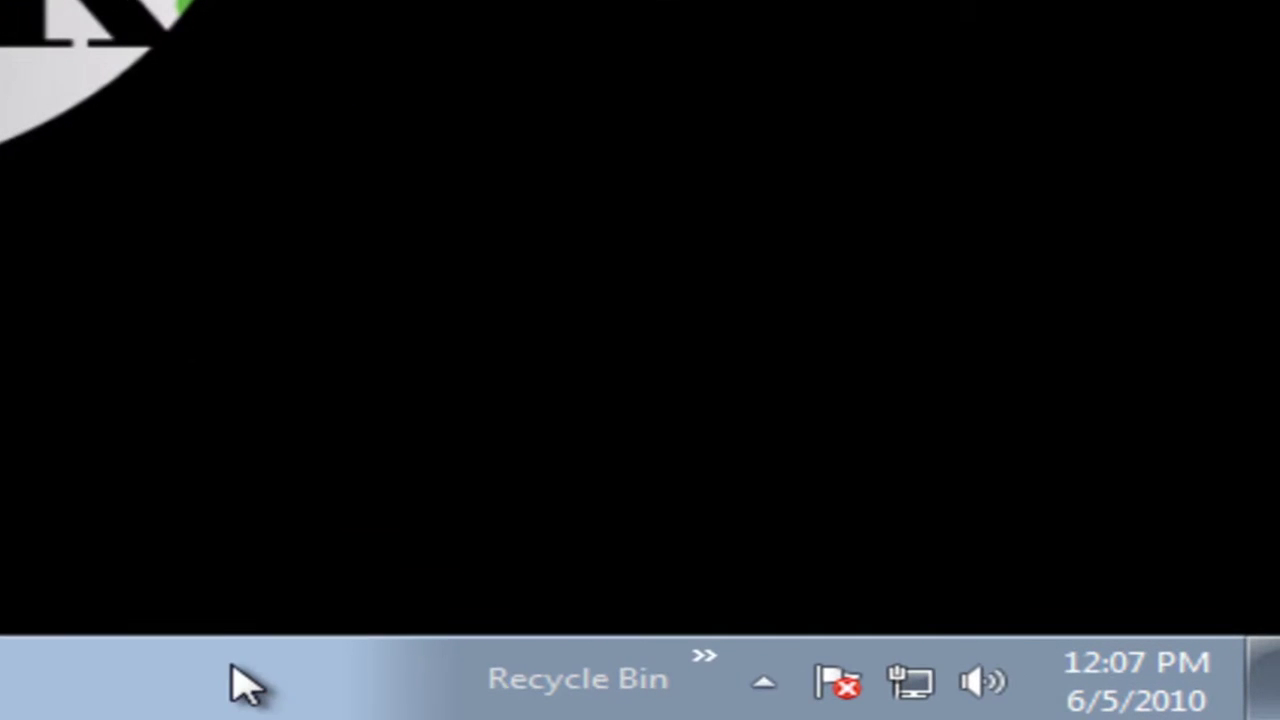
Unlock the taskbar and turn off Show Text and Show title on the Recycle Bin toolbar
{"action": "right_click", "coordinate": [243, 684]}
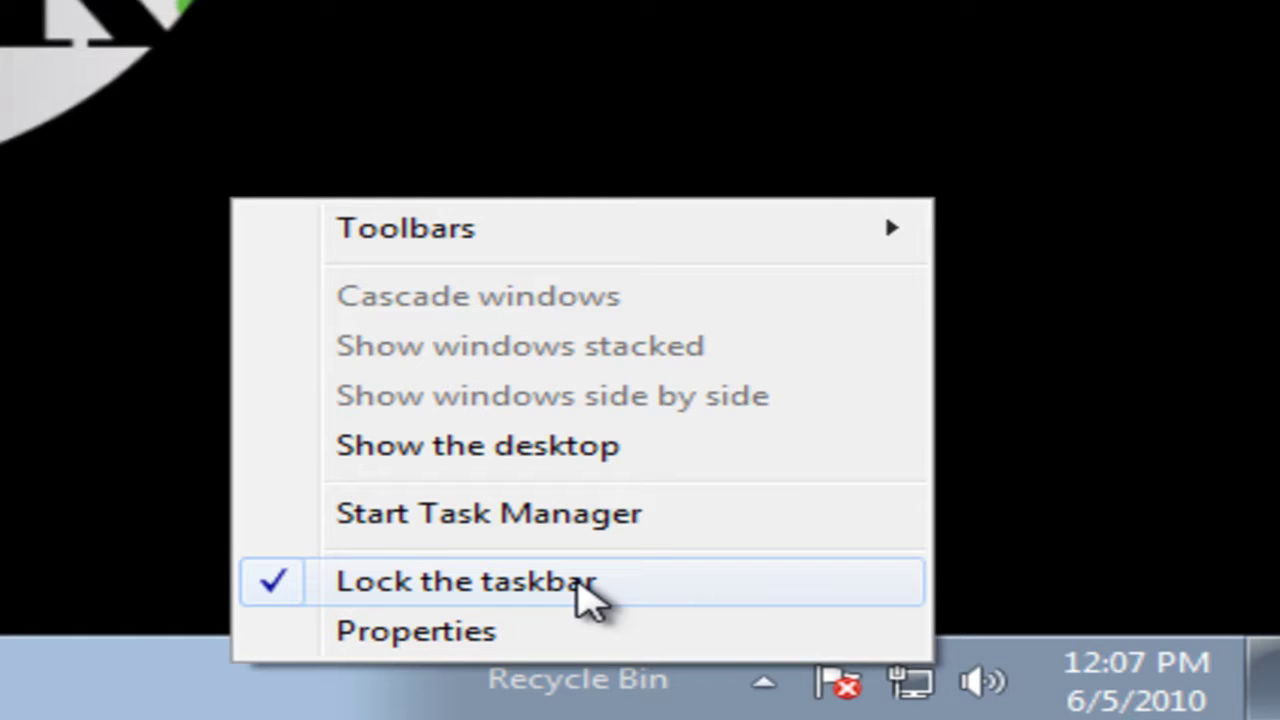
{"action": "left_click", "coordinate": [589, 583]}
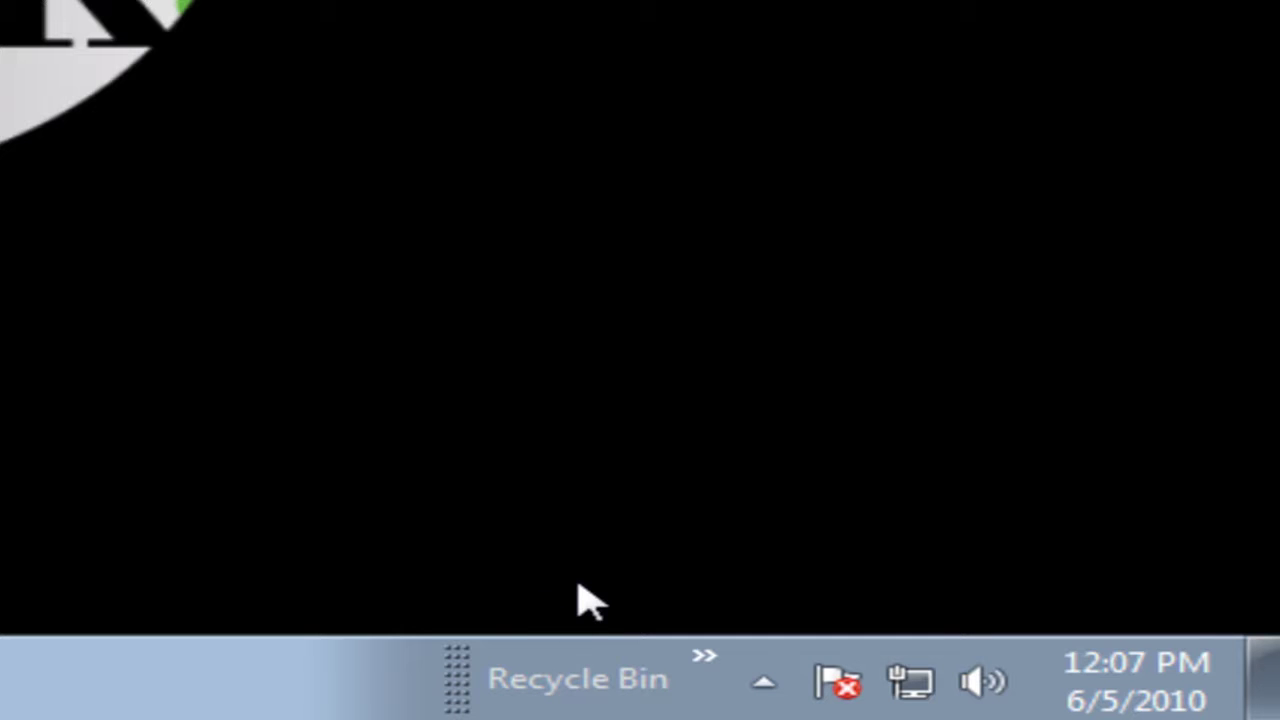
{"action": "right_click", "coordinate": [463, 678]}
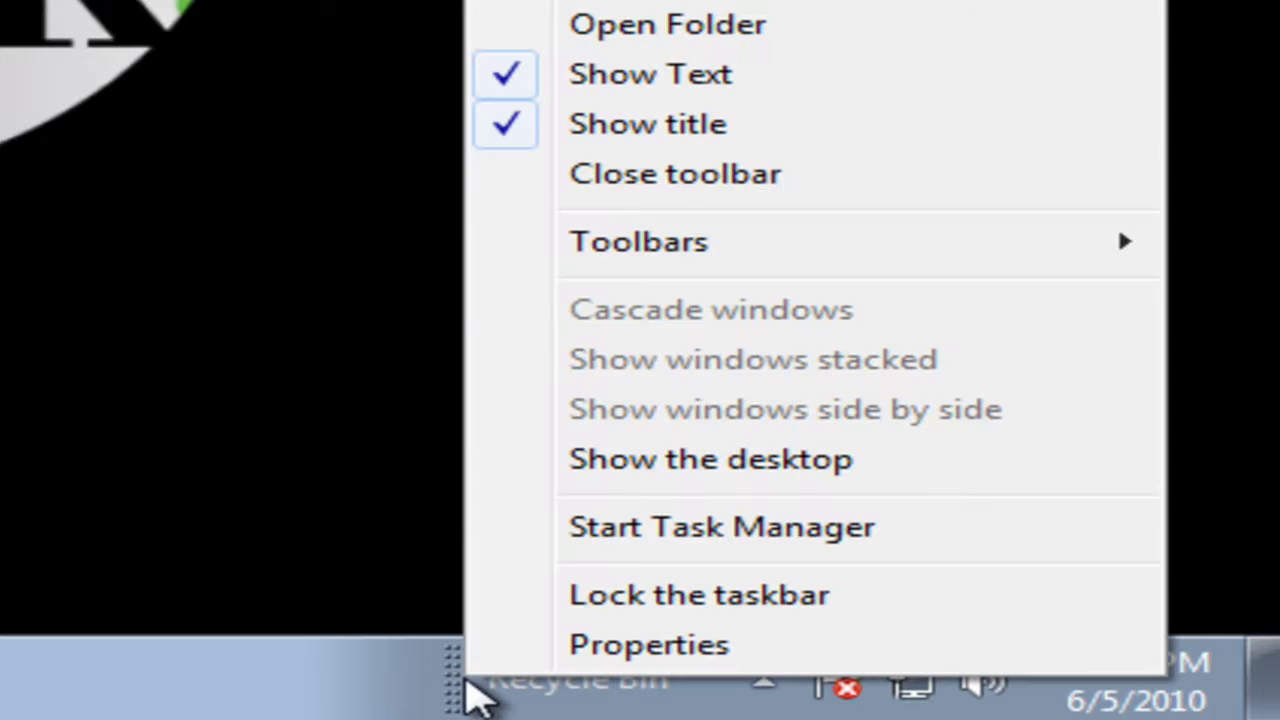
{"action": "left_click", "coordinate": [615, 105]}
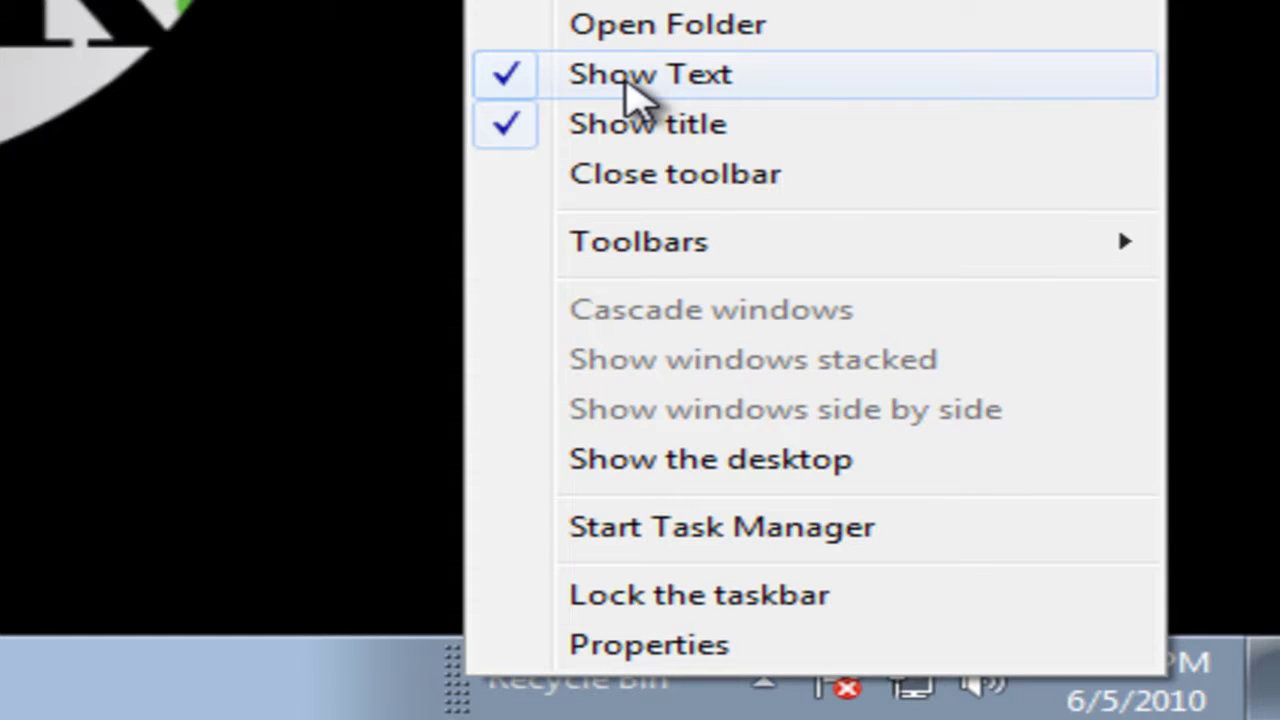
{"action": "left_click", "coordinate": [627, 84]}
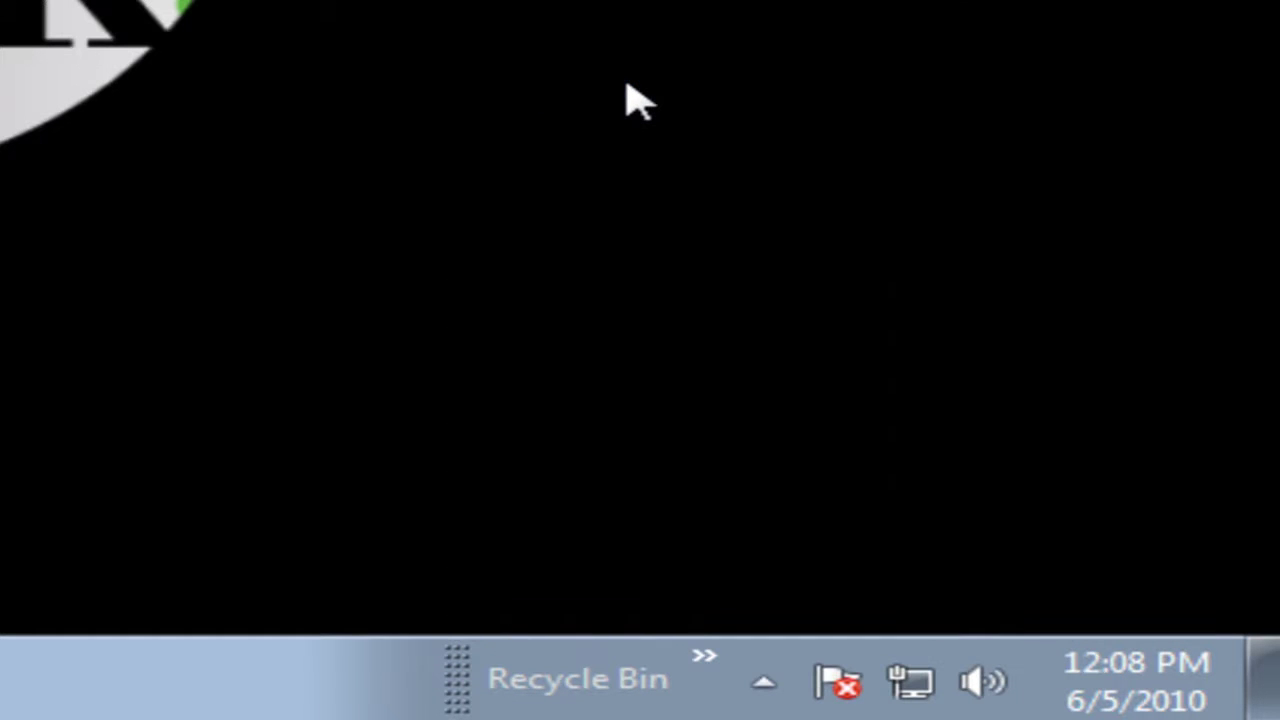
{"action": "right_click", "coordinate": [458, 668]}
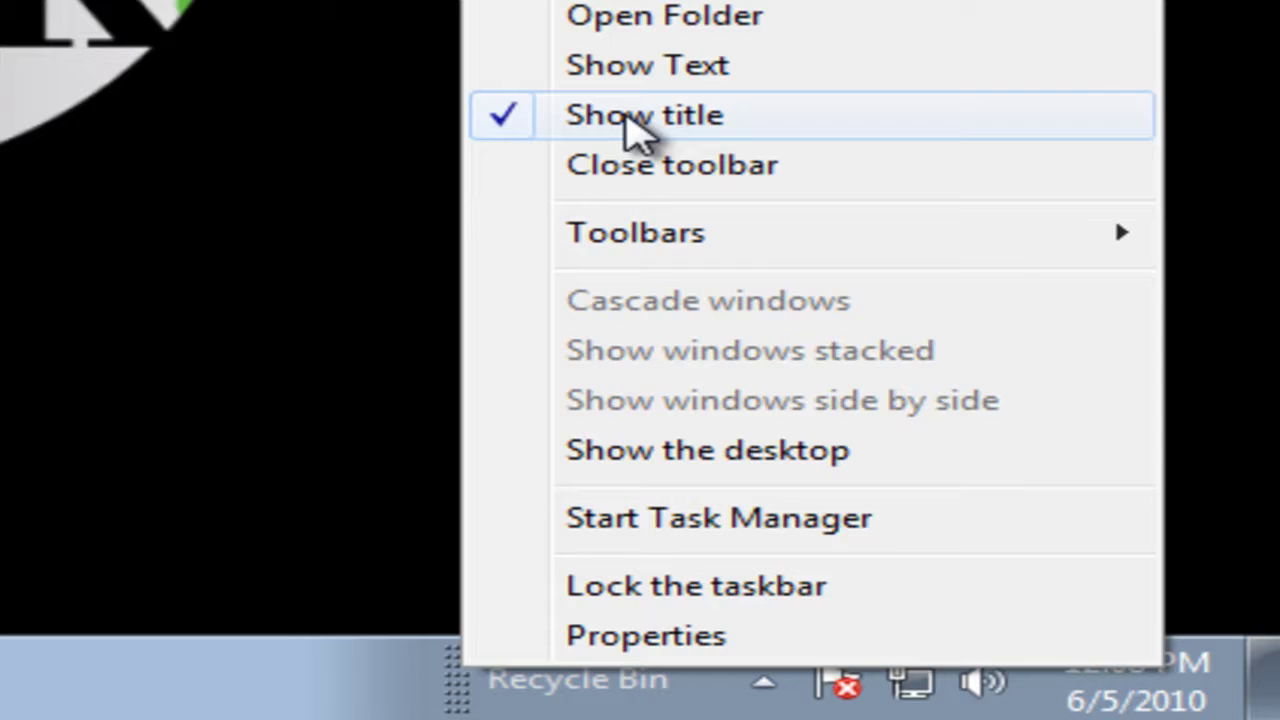
{"action": "left_click", "coordinate": [635, 118]}
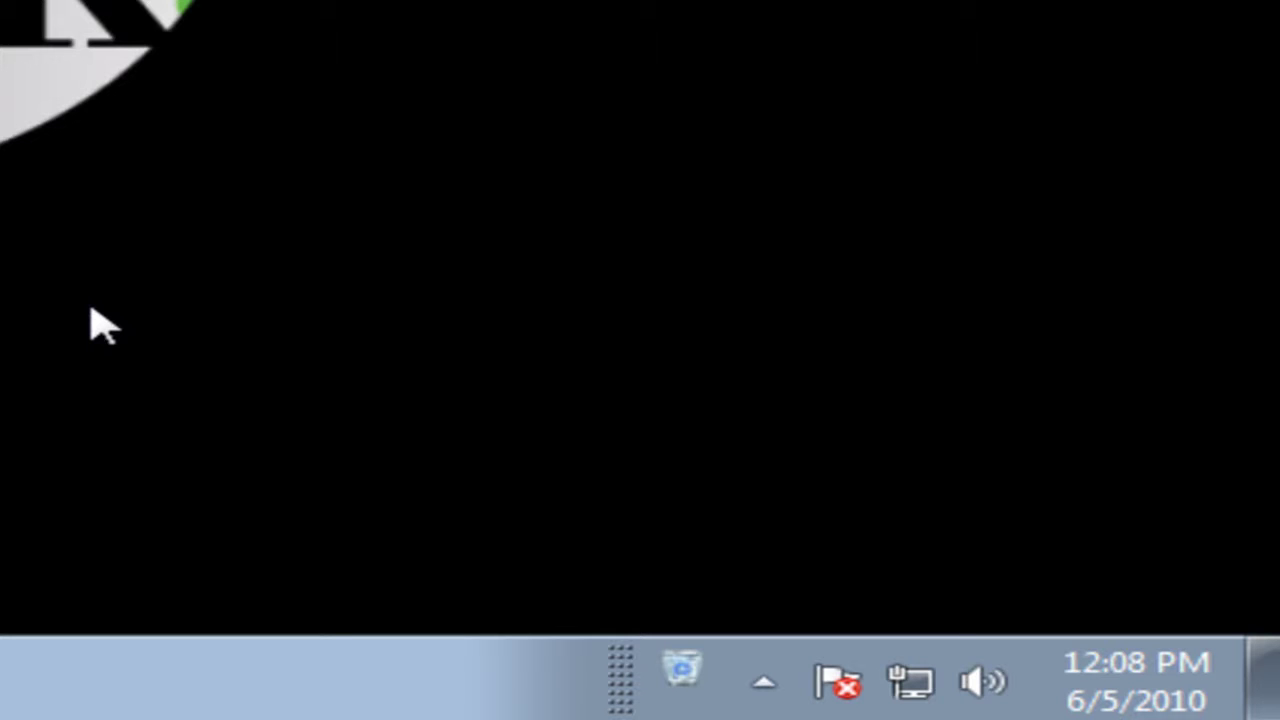
Set the Recycle Bin toolbar to Large Icons and move it beside Start, ahead of the quick-launch icons
{"action": "right_click", "coordinate": [692, 695]}
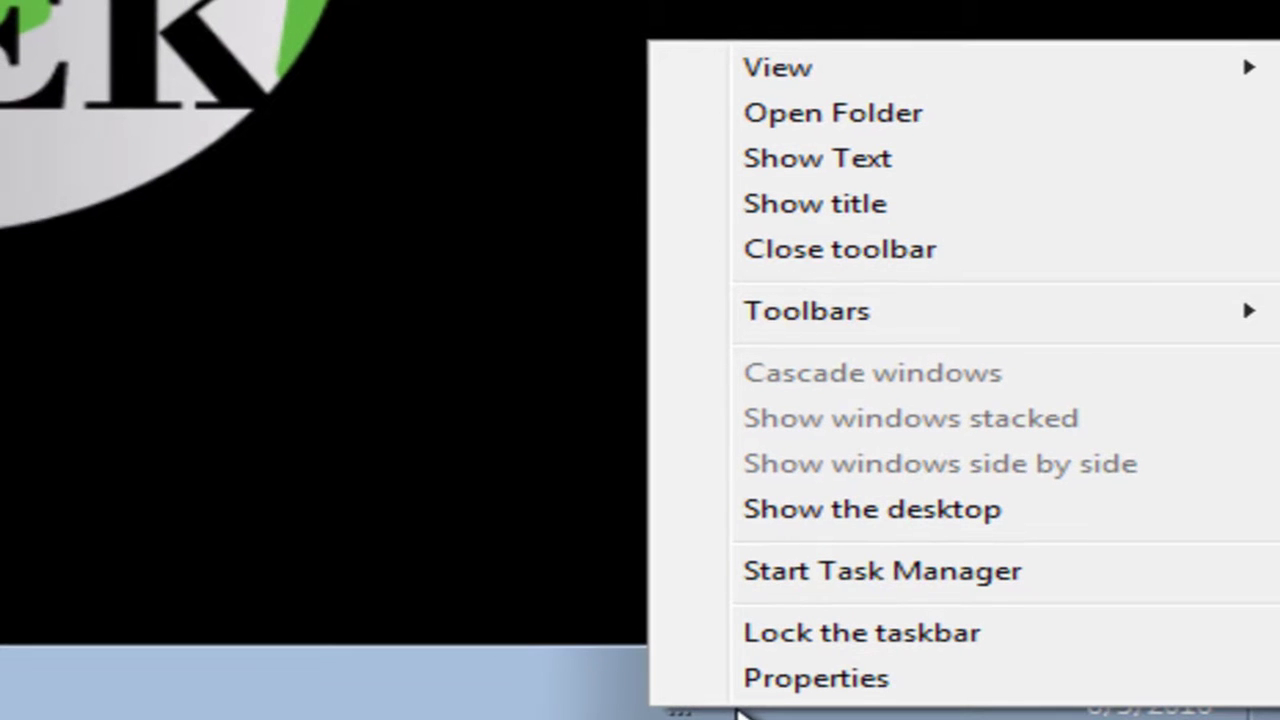
{"action": "mouse_move", "coordinate": [829, 71]}
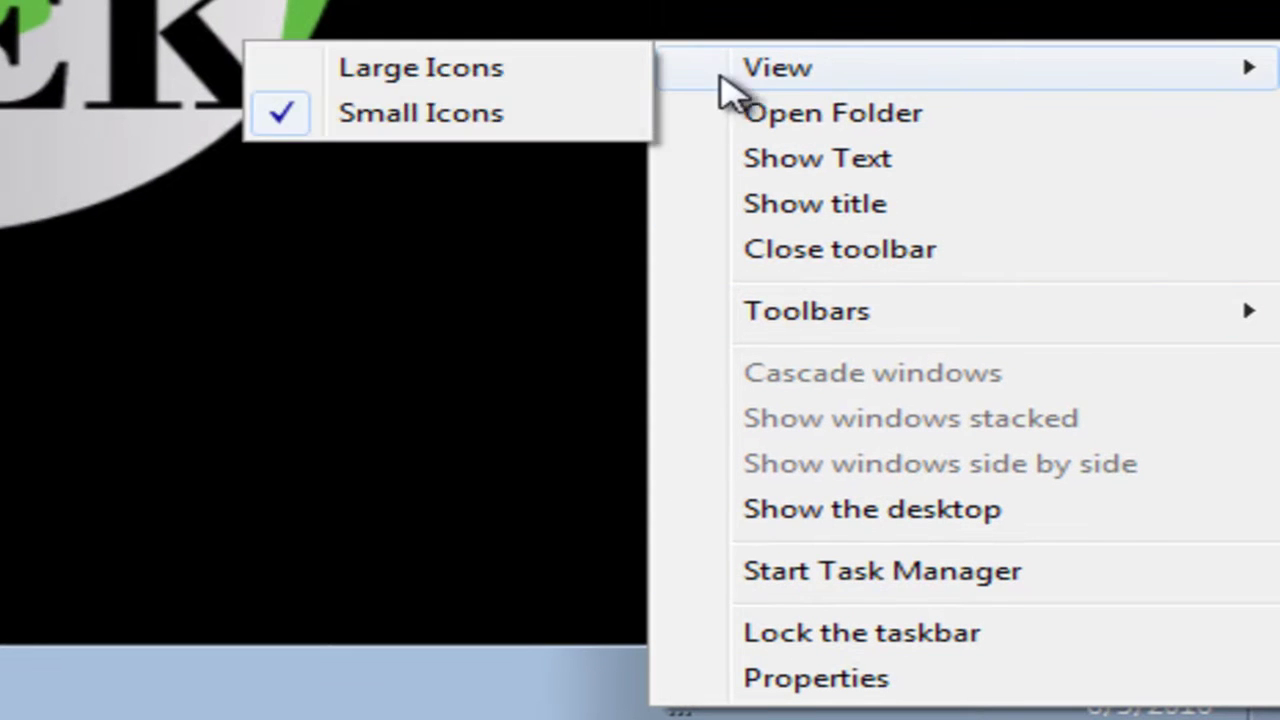
{"action": "left_click", "coordinate": [463, 72]}
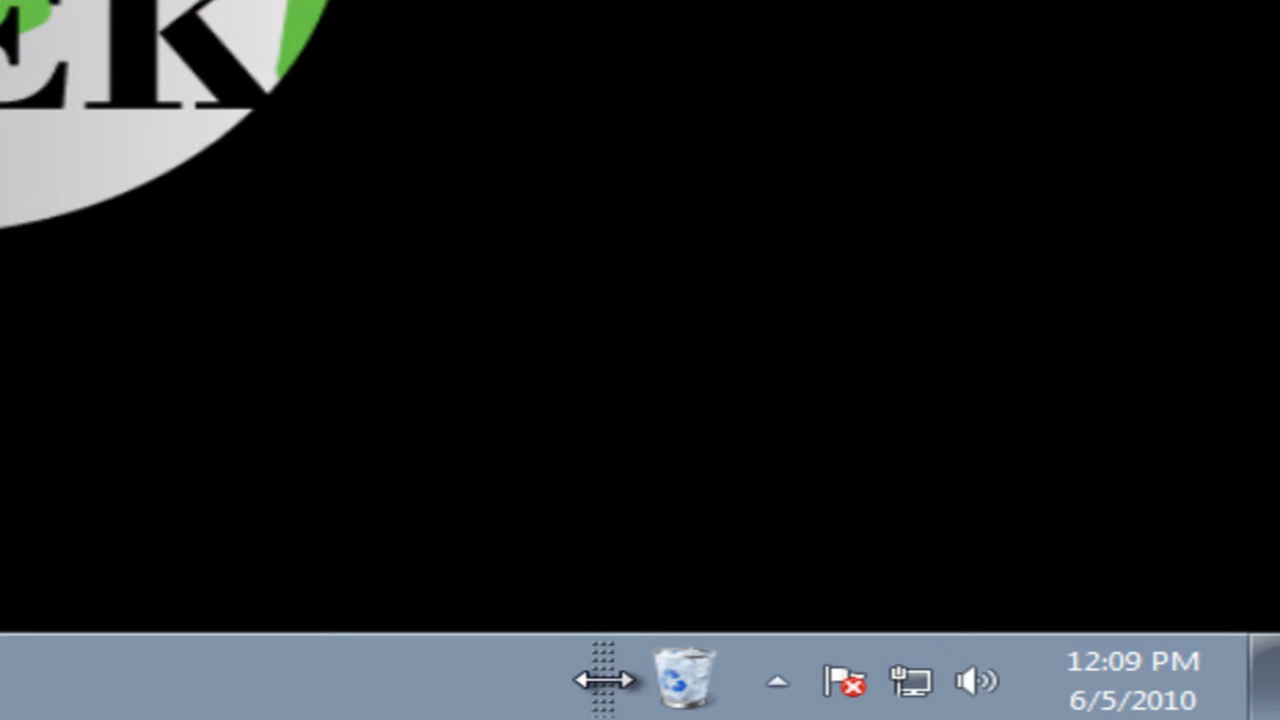
{"action": "left_click_drag", "start_coordinate": [603, 680], "coordinate": [62, 698]}
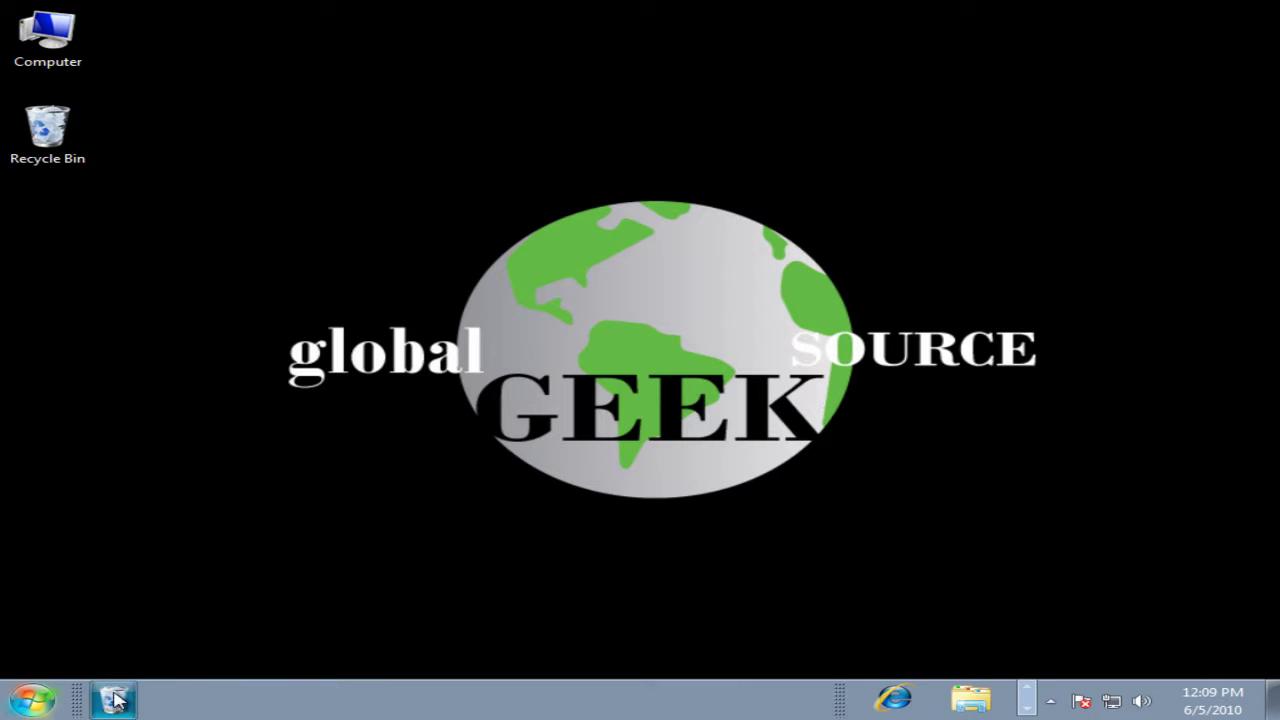
{"action": "left_click_drag", "start_coordinate": [846, 697], "coordinate": [142, 697]}
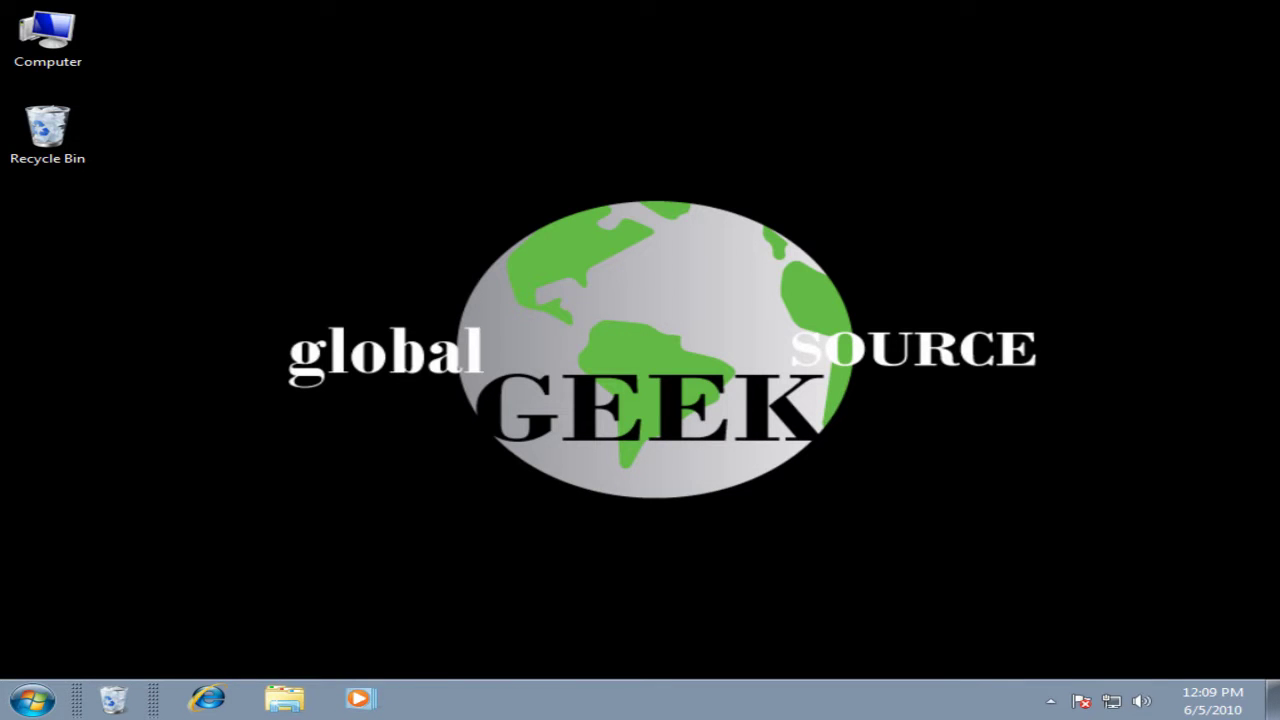
Turn Lock the taskbar back on to fix the new layout
{"action": "right_click", "coordinate": [151, 703]}
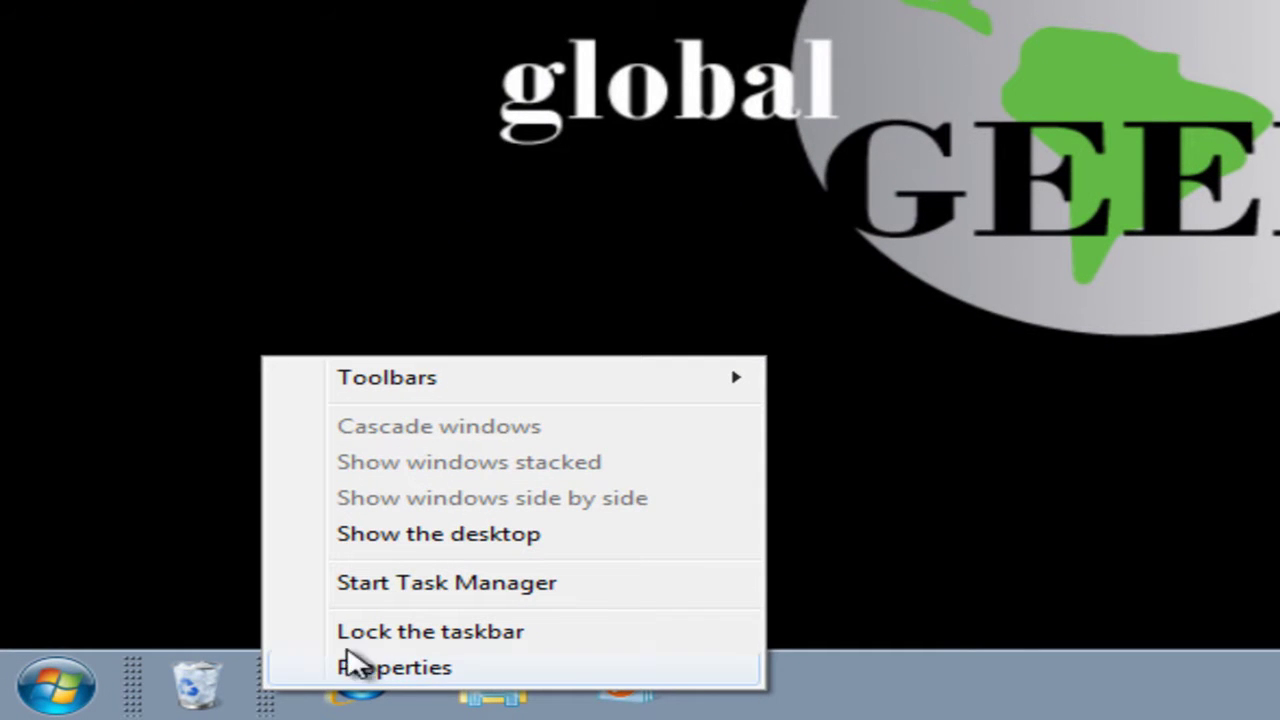
{"action": "left_click", "coordinate": [398, 633]}
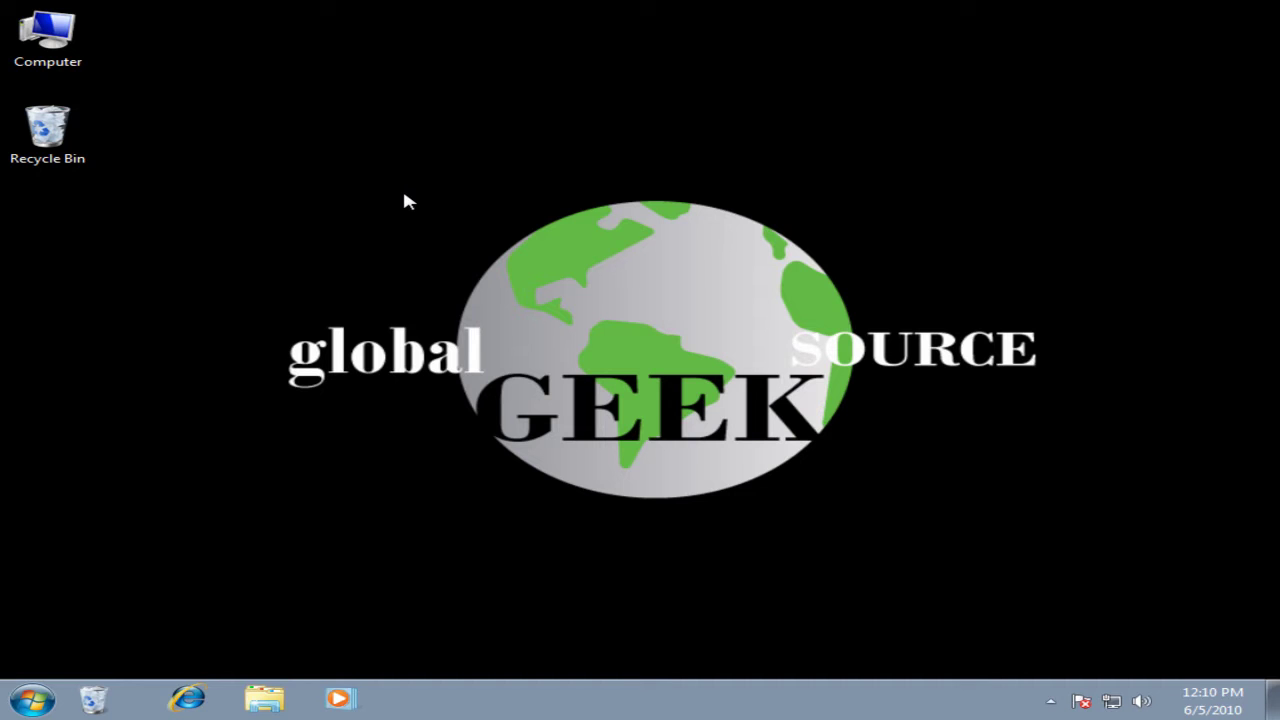
Uncheck Recycle Bin in Desktop Icon Settings, apply with OK, and close Personalization
{"action": "right_click", "coordinate": [143, 205]}
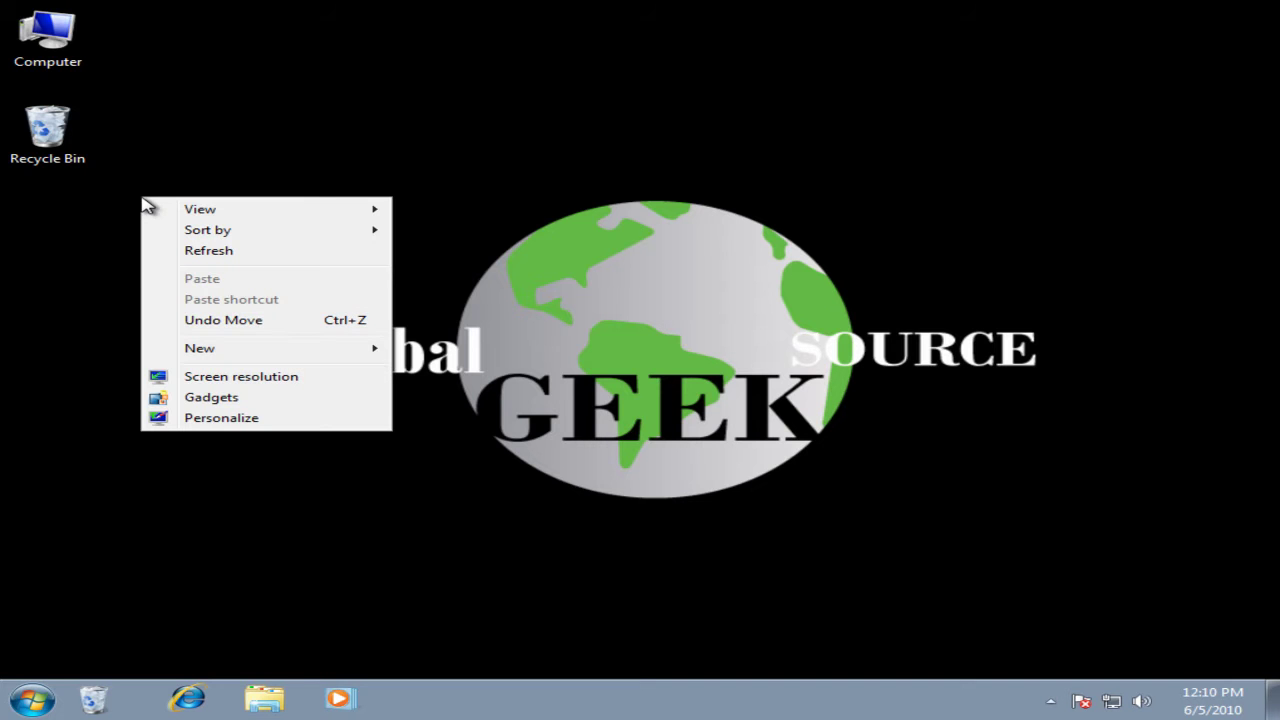
{"action": "left_click", "coordinate": [219, 419]}
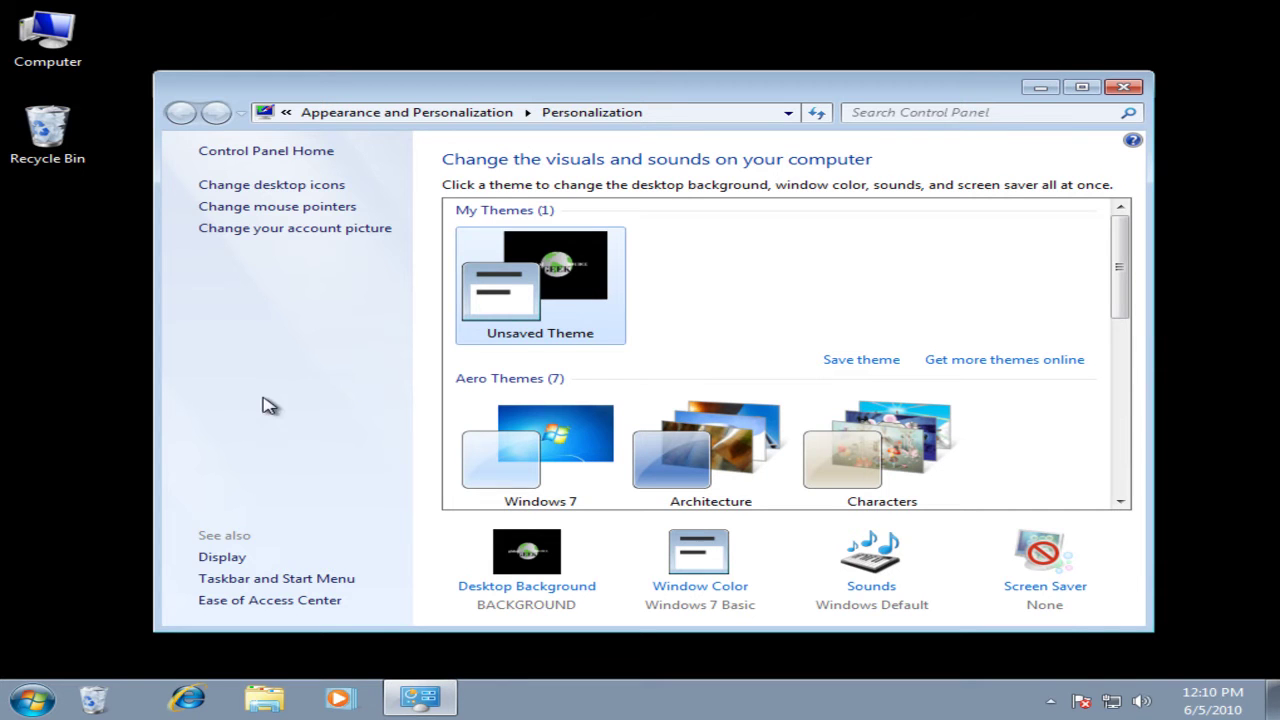
{"action": "left_click", "coordinate": [240, 186]}
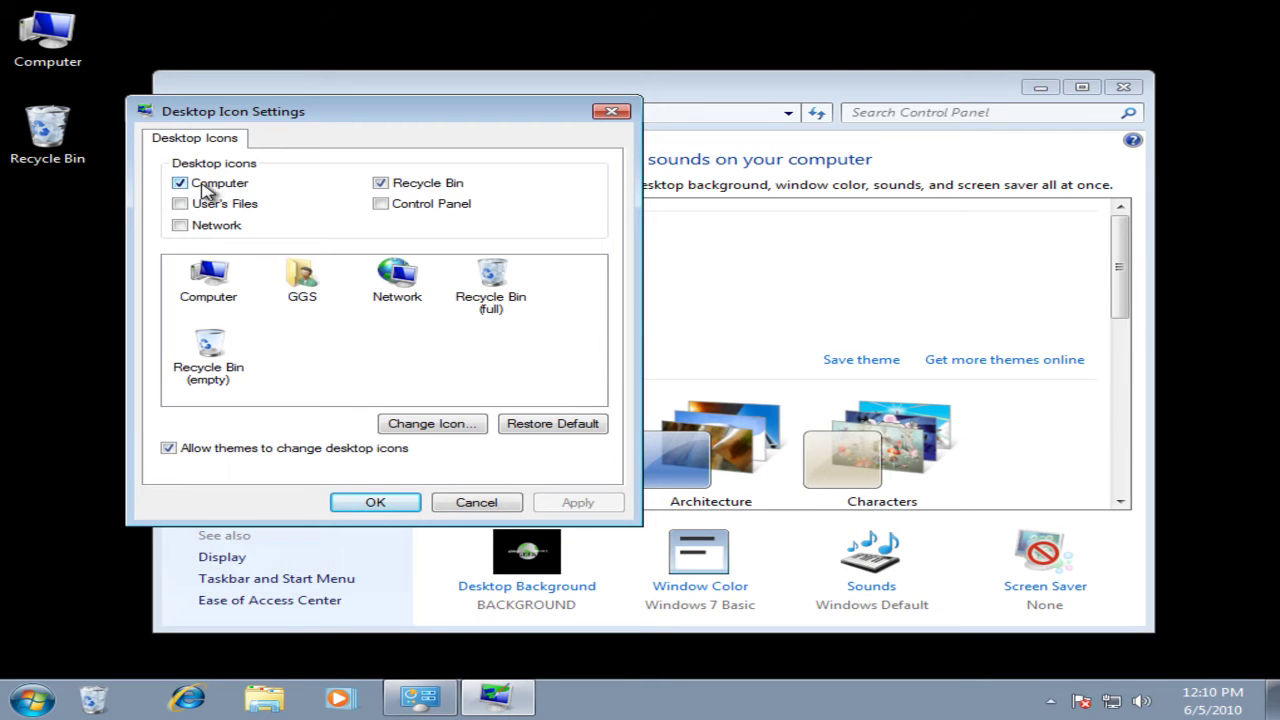
{"action": "left_click", "coordinate": [381, 183]}
{"action": "left_click", "coordinate": [576, 503]}
{"action": "left_click", "coordinate": [395, 505]}
{"action": "left_click", "coordinate": [1124, 89]}
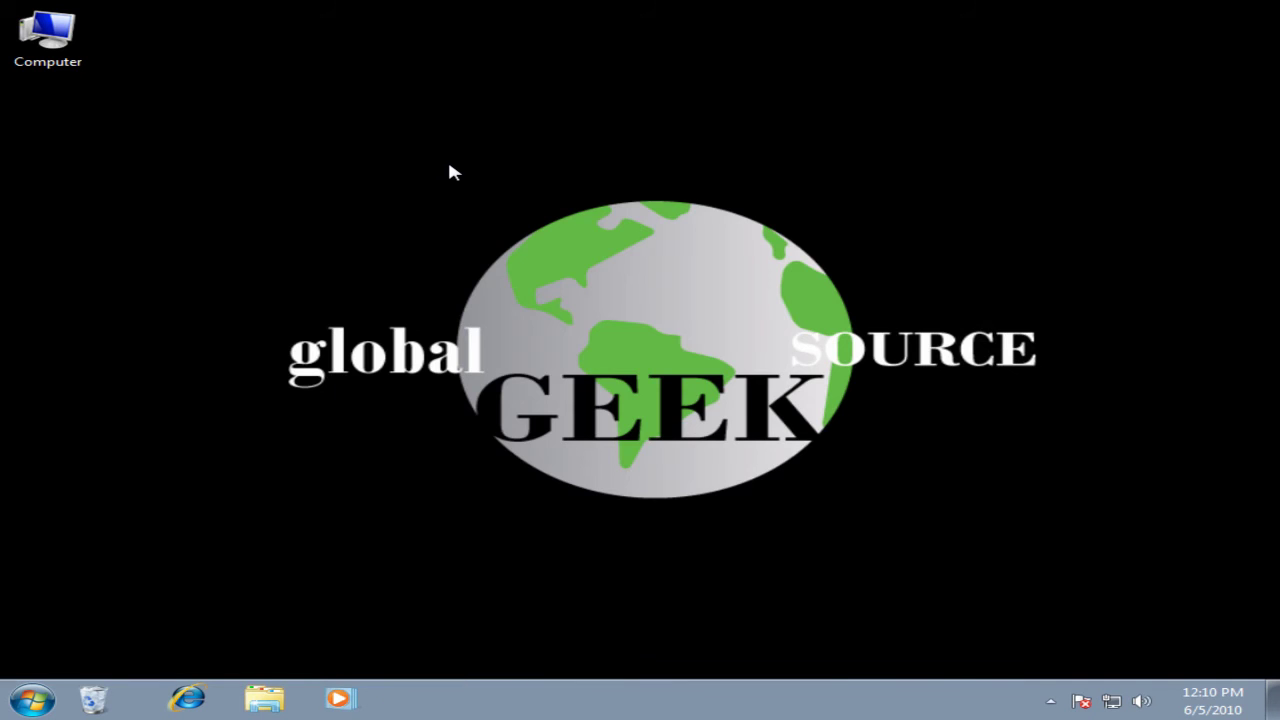